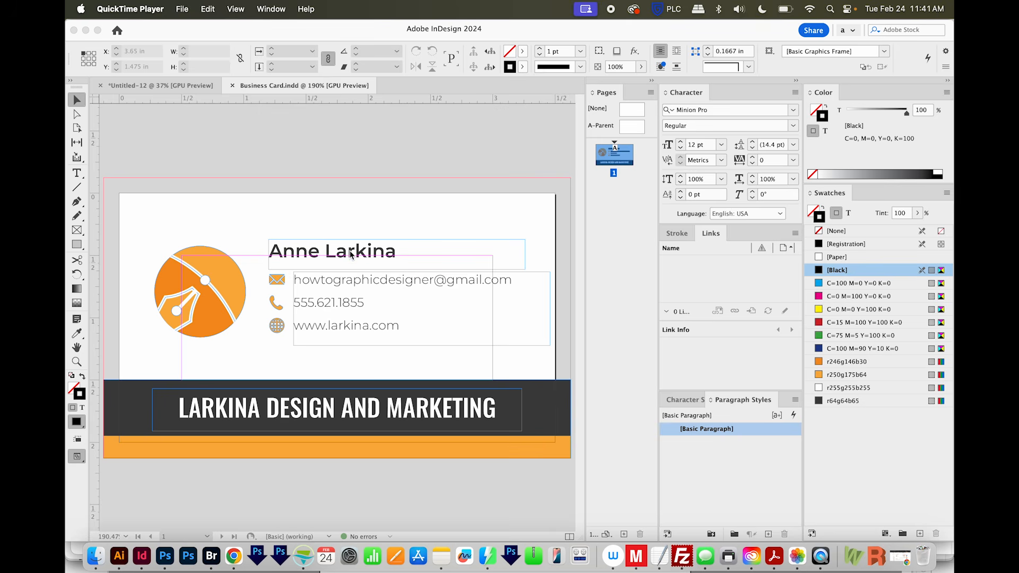
Switch to Chrome to look over the contact spreadsheet, and return to the business card in InDesign
left_click(238, 561)
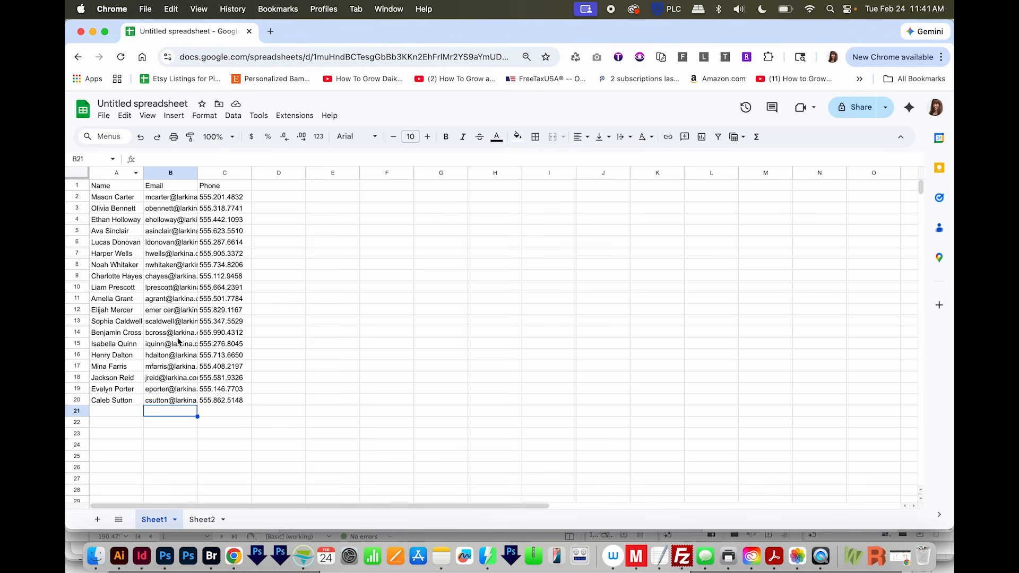
left_click(143, 562)
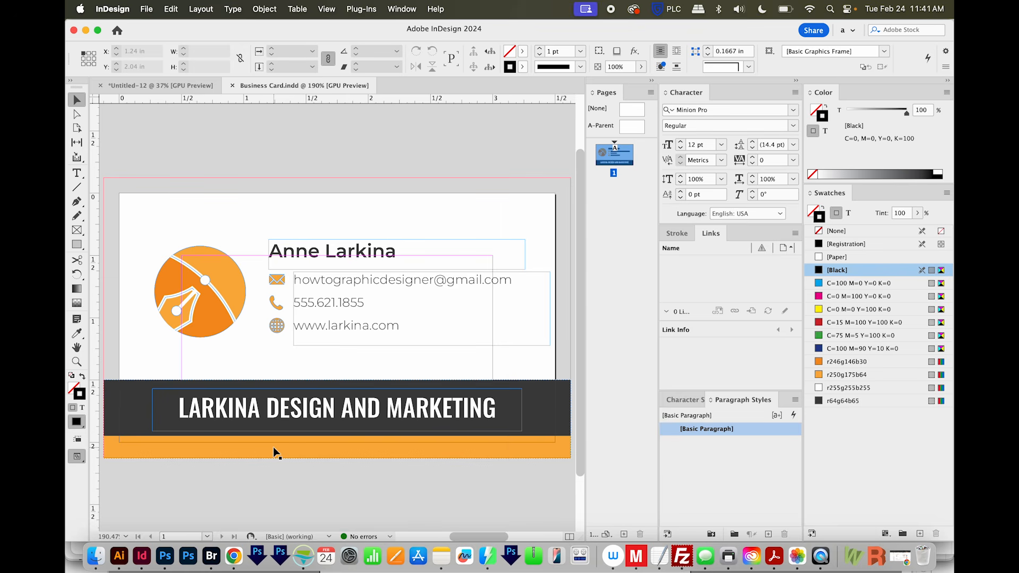
Review the page size, margins and bleed in Document Setup, and check the card in preview mode
key("super+alt+p")
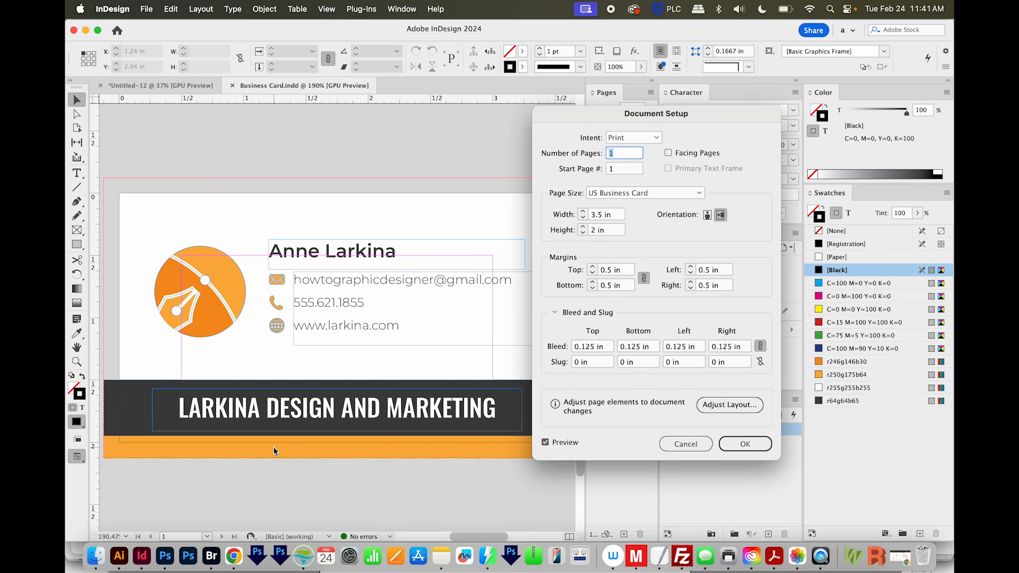
left_click(144, 10)
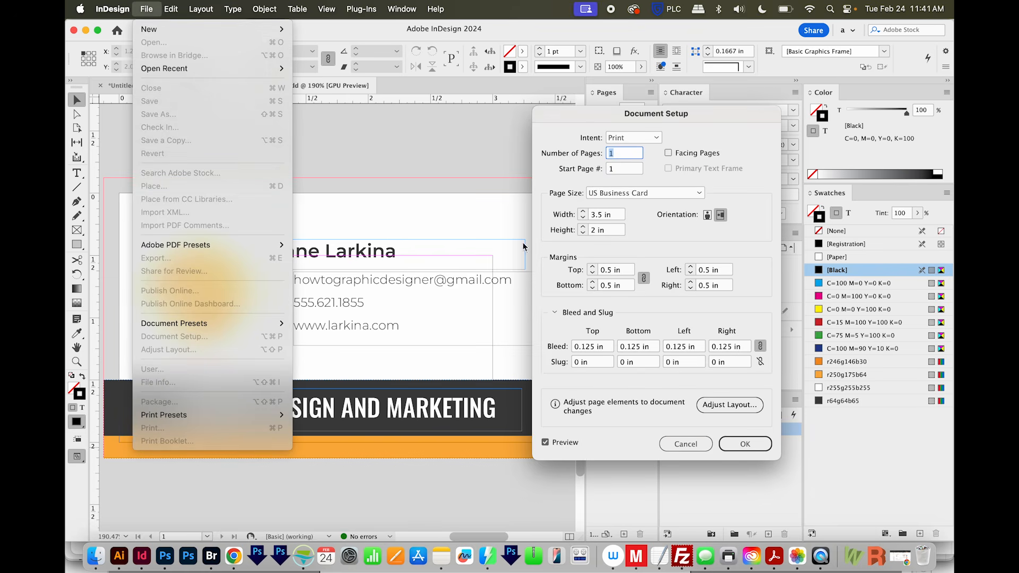
left_click(683, 227)
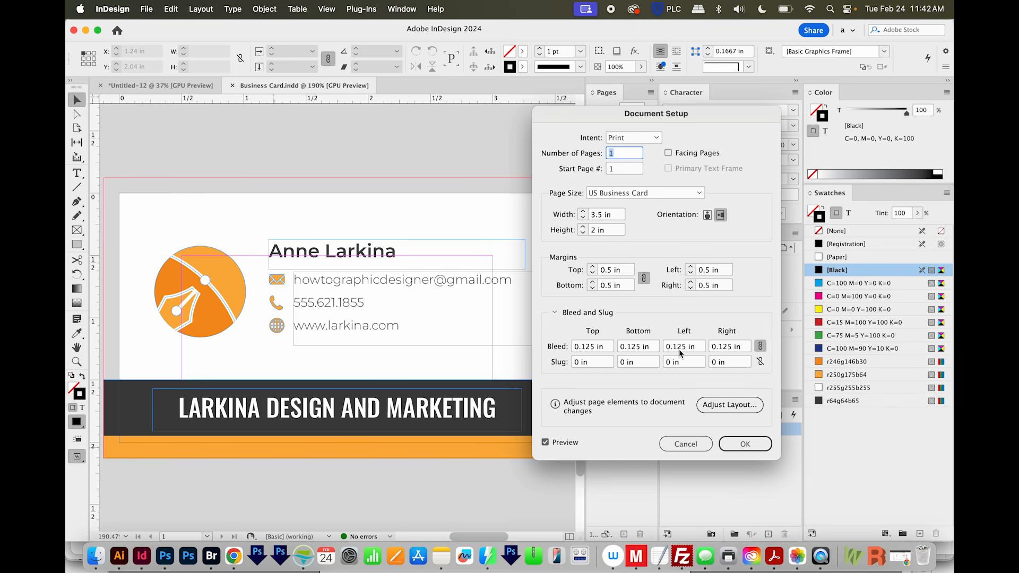
left_click(749, 444)
key("w")
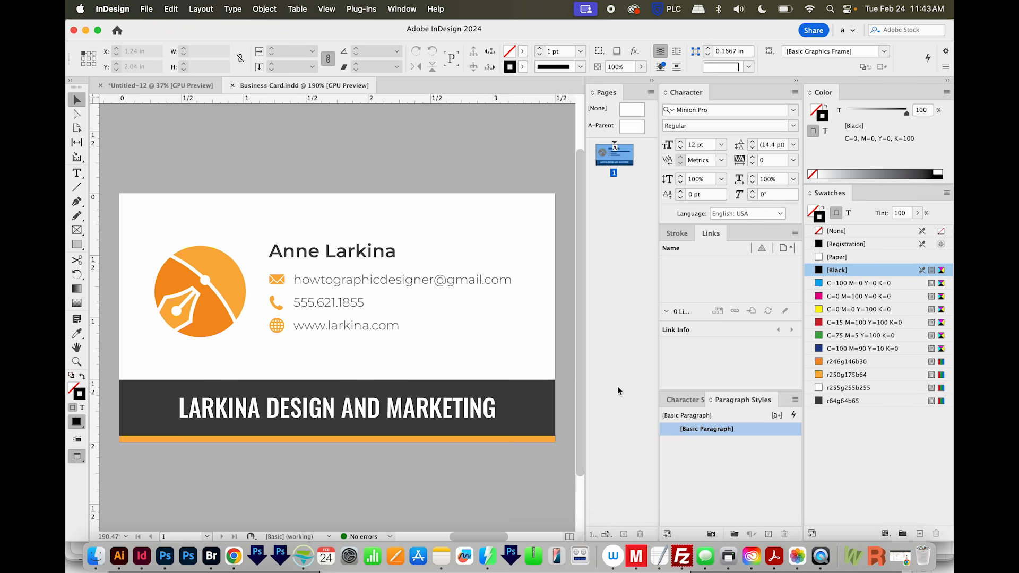
key("w")
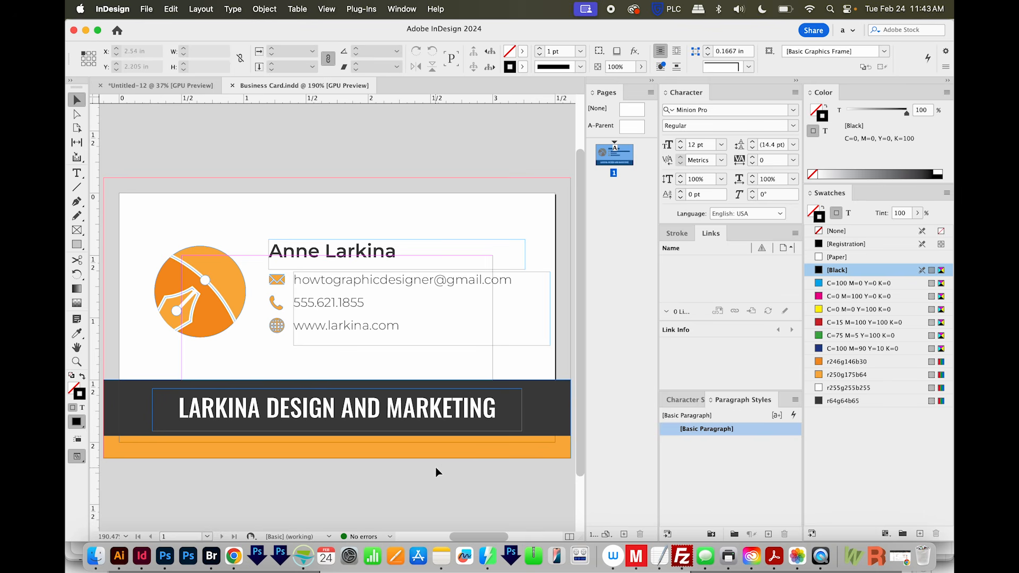
Cut all the business card artwork from page 1, including the text, logo, icons and colored bands
left_click(290, 259)
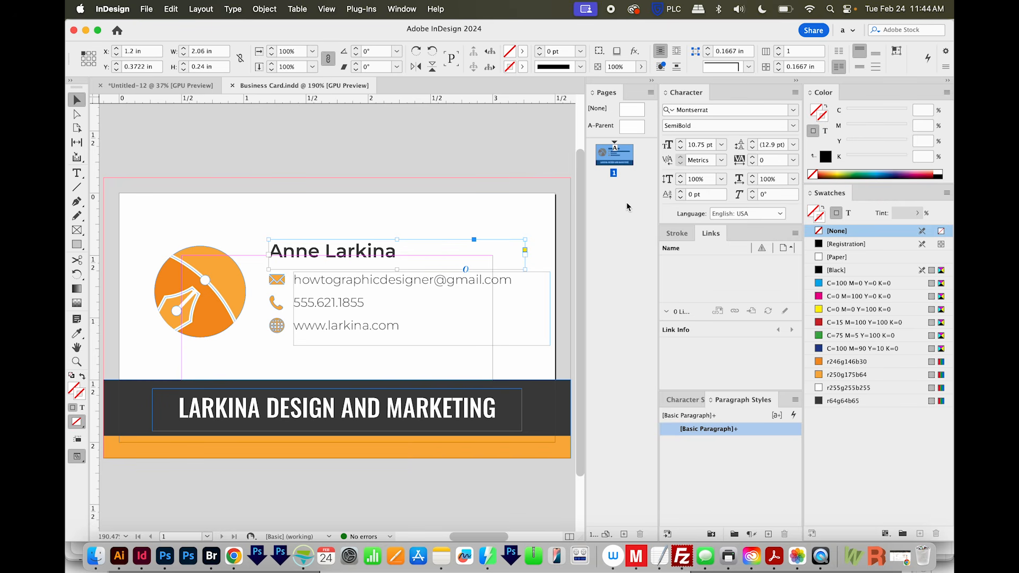
left_click(409, 11)
left_click(614, 272)
left_click_drag(114, 167, 403, 479)
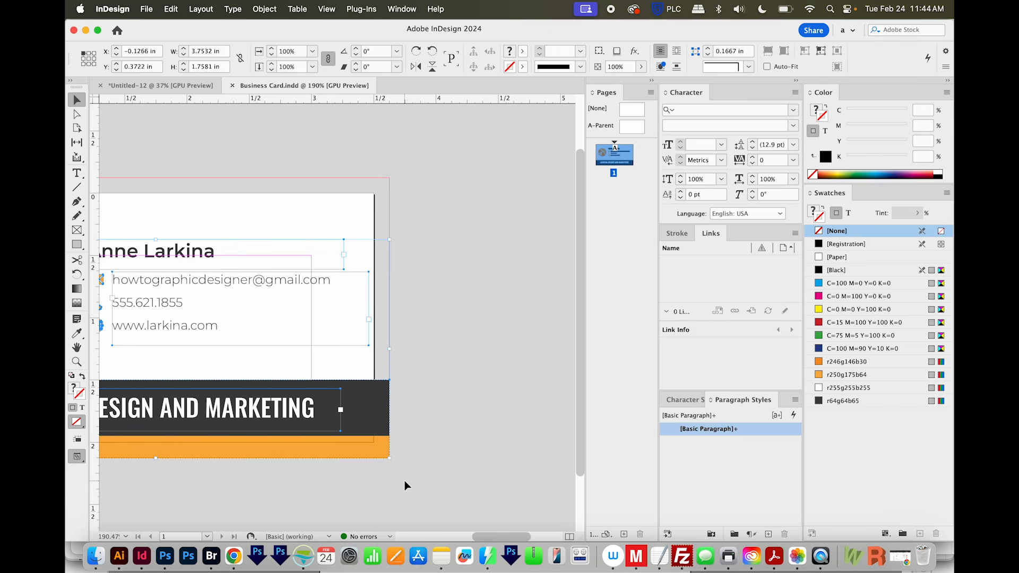
key("Delete")
left_click_drag(282, 412, 453, 402)
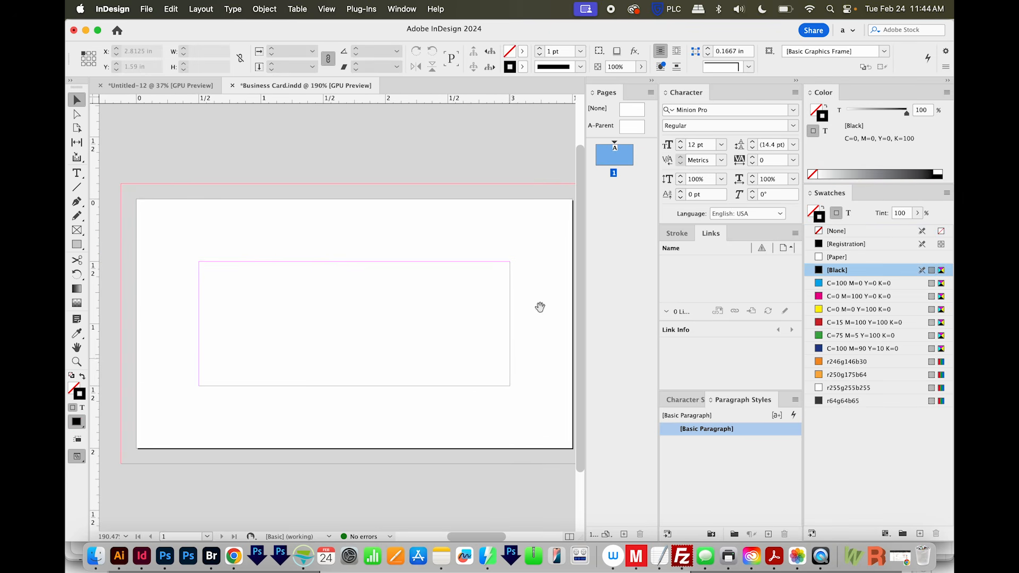
Paste the card artwork in place on the A-Parent page and return to page 1
double_click(637, 131)
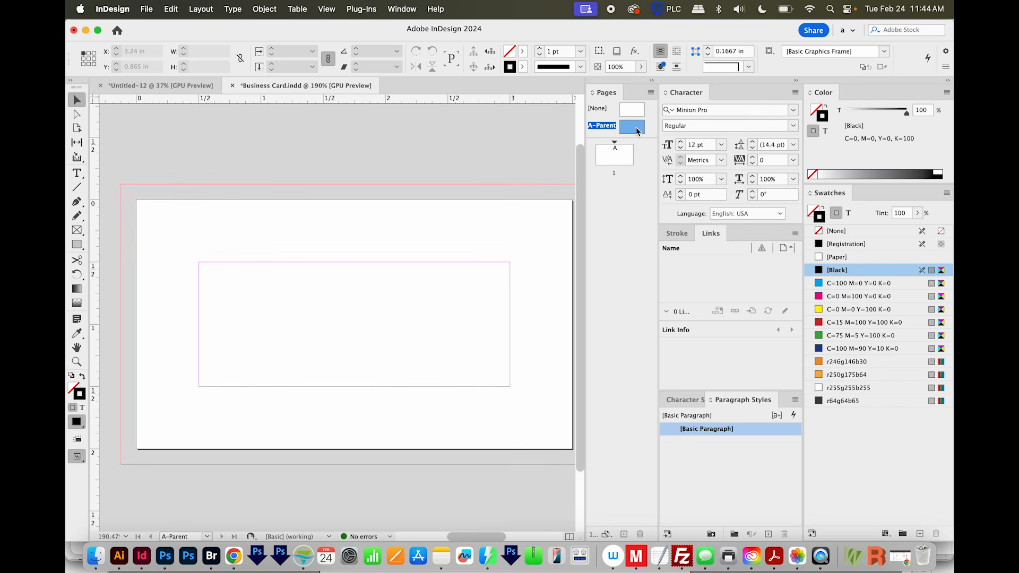
left_click(176, 10)
left_click(222, 128)
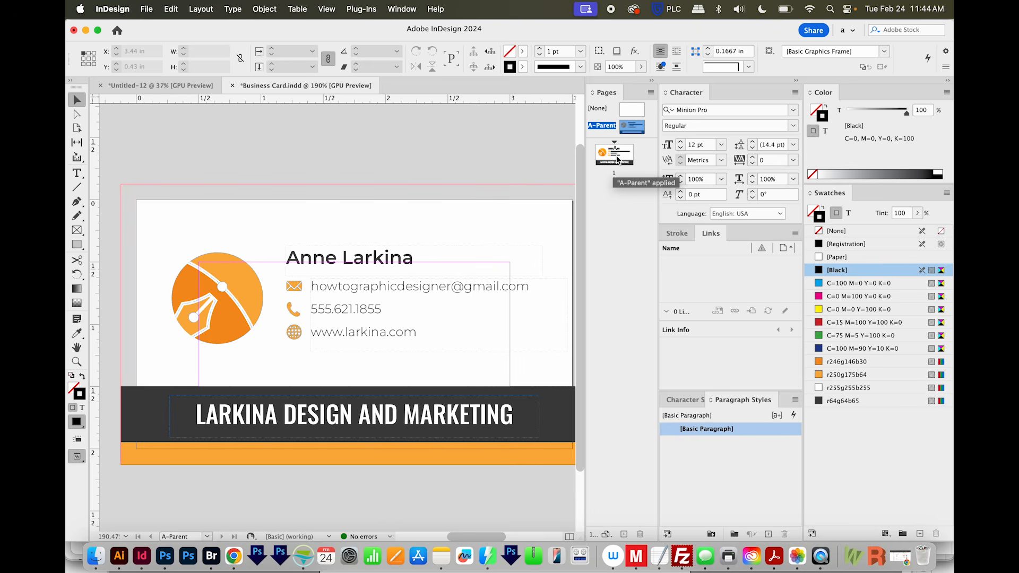
double_click(614, 159)
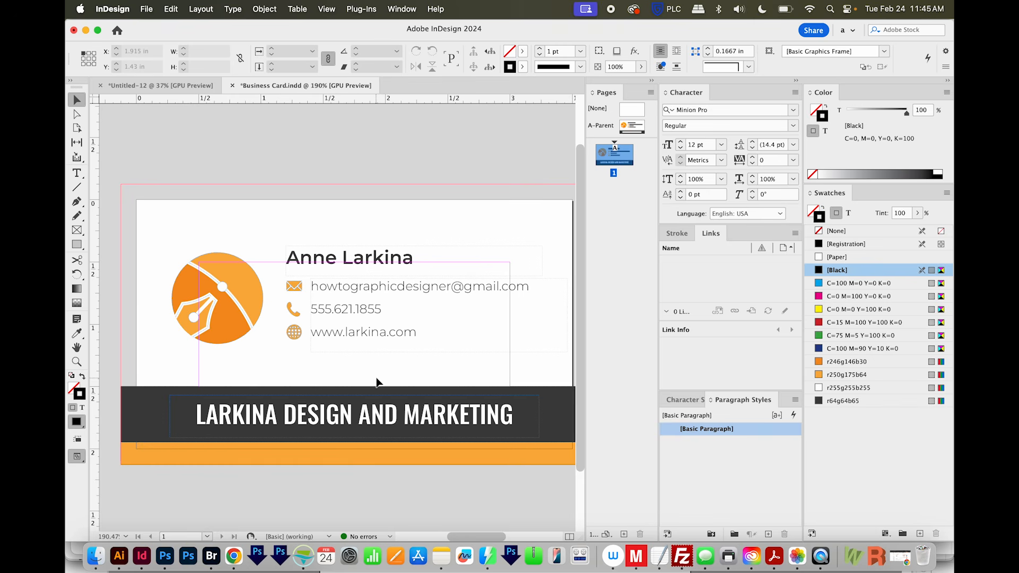
Switch to Chrome and review the Name, Email and Phone headers and the contact rows beneath them
left_click(237, 562)
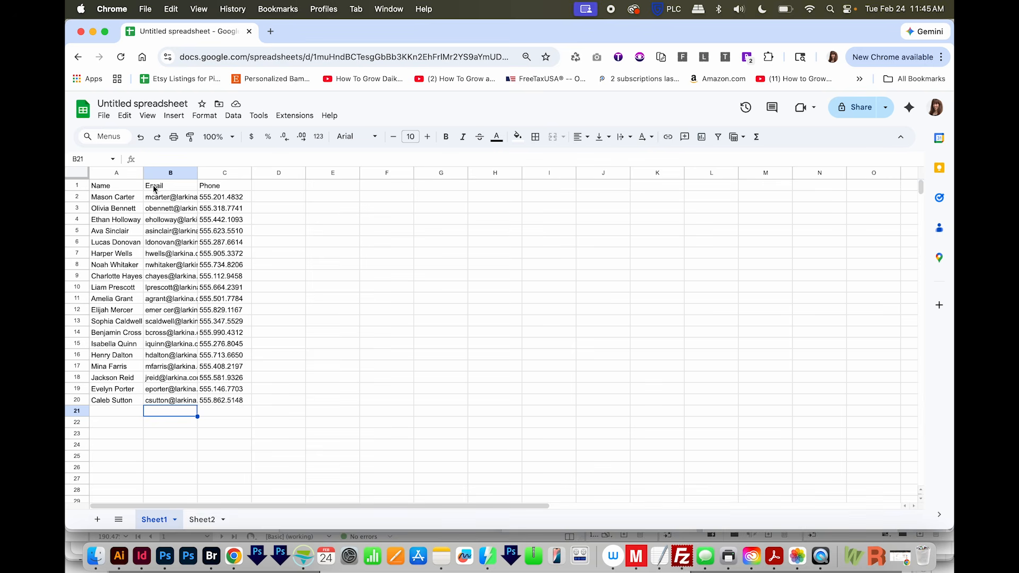
left_click(132, 191)
left_click(159, 192)
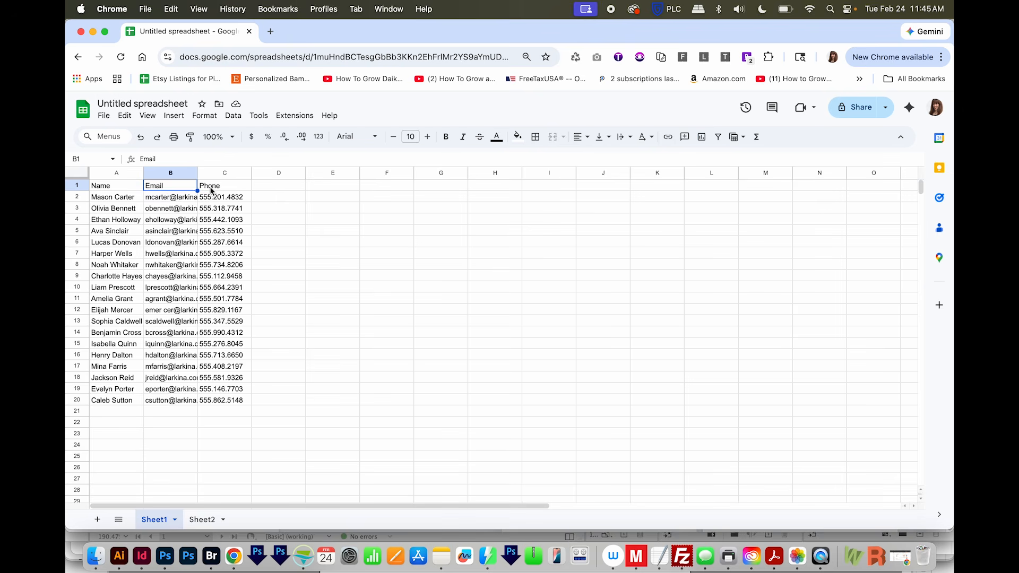
left_click(220, 189)
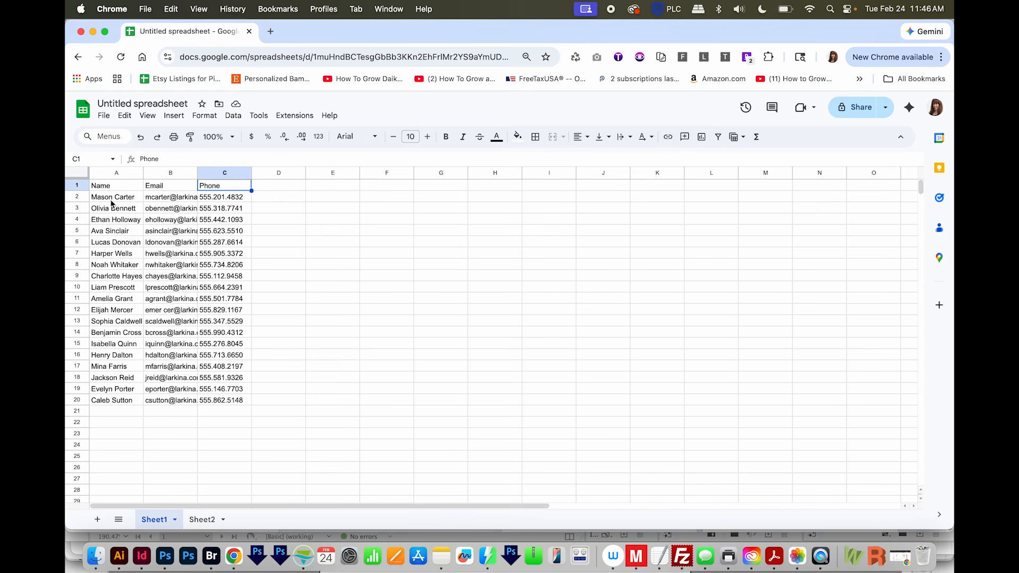
left_click_drag(117, 200, 221, 232)
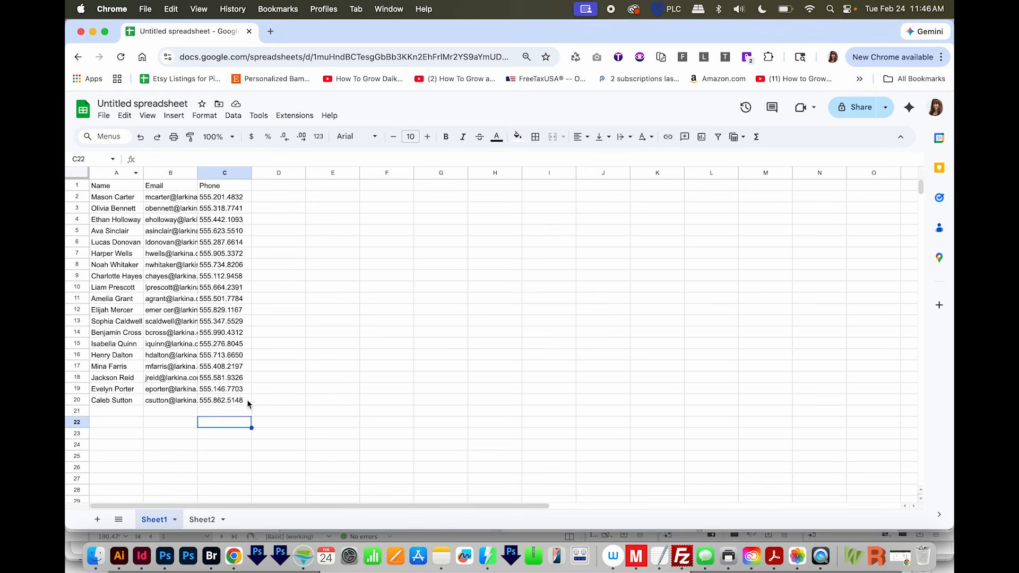
Download Sheet1 as a comma-separated values (.csv) file and check the file in its download folder
left_click(104, 118)
mouse_move(151, 246)
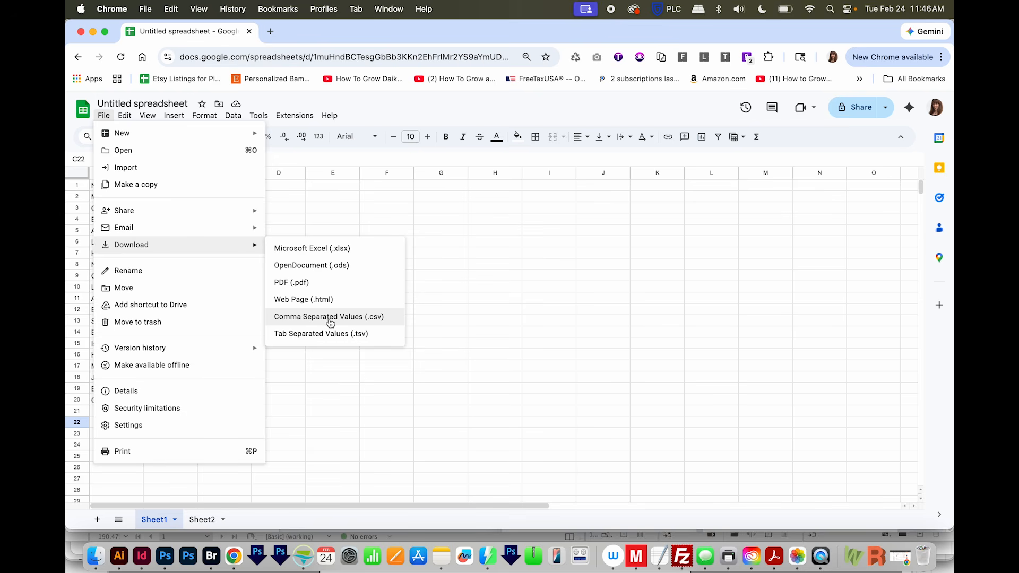
left_click(329, 318)
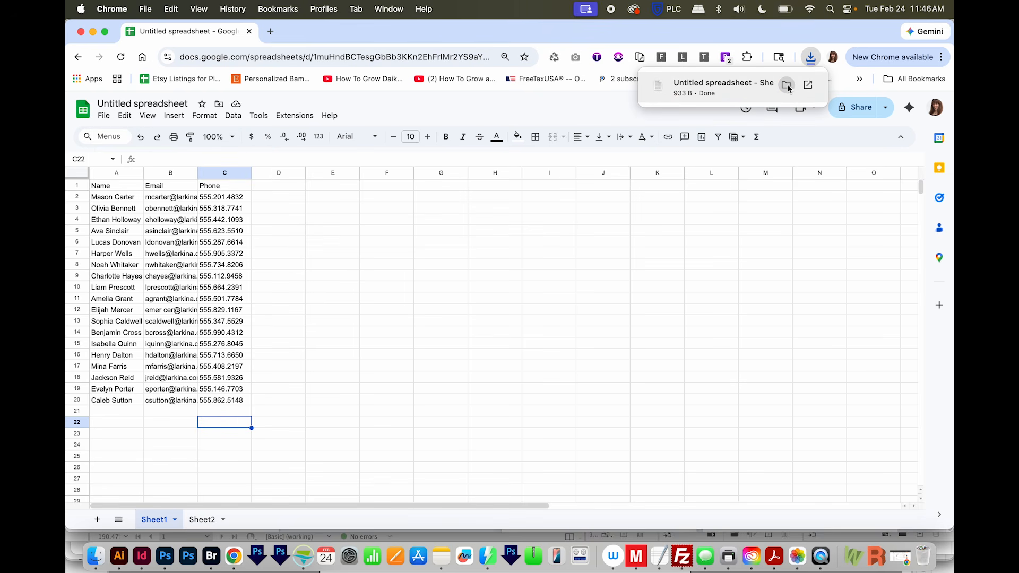
left_click(787, 86)
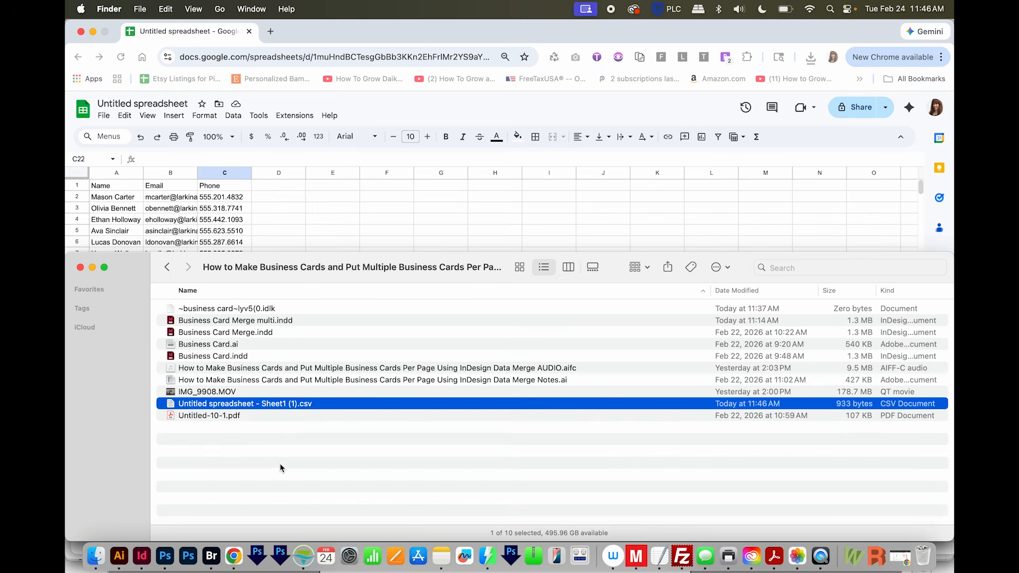
key("space")
key("space")
Switch to InDesign and load "Untitled spreadsheet - Sheet1 (1).csv" as the Data Merge data source
key("super+Tab")
left_click(407, 10)
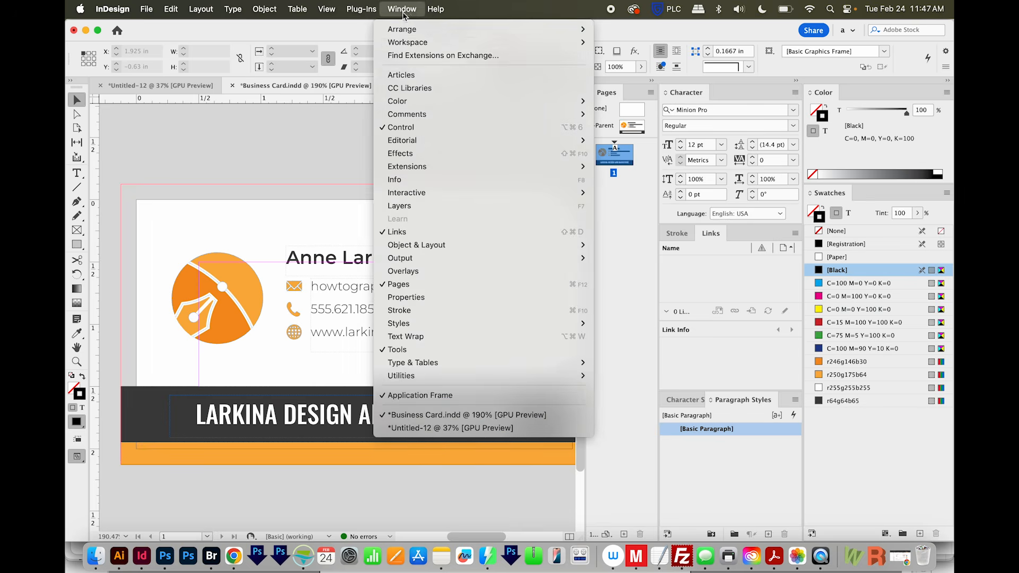
mouse_move(534, 376)
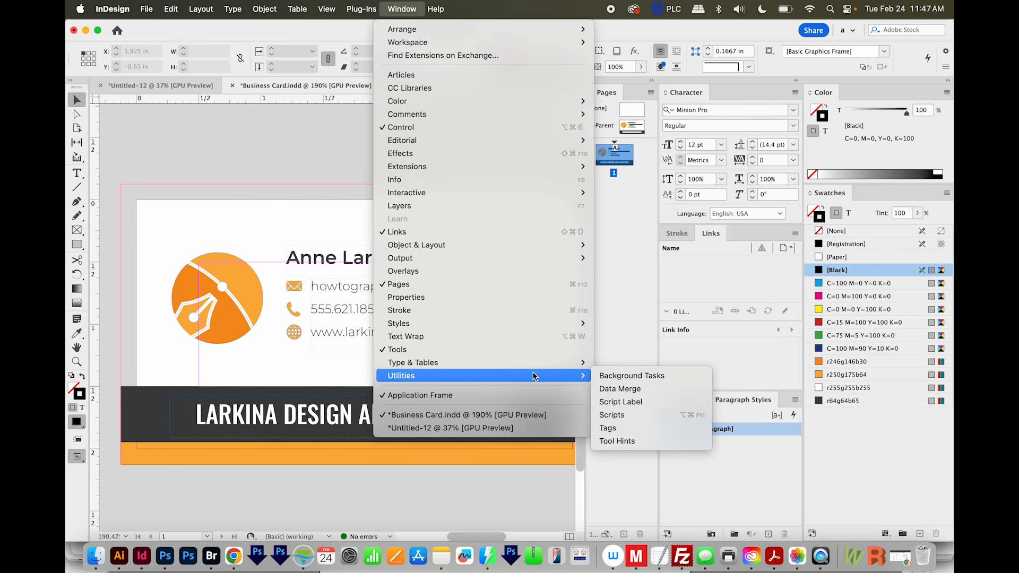
left_click(630, 389)
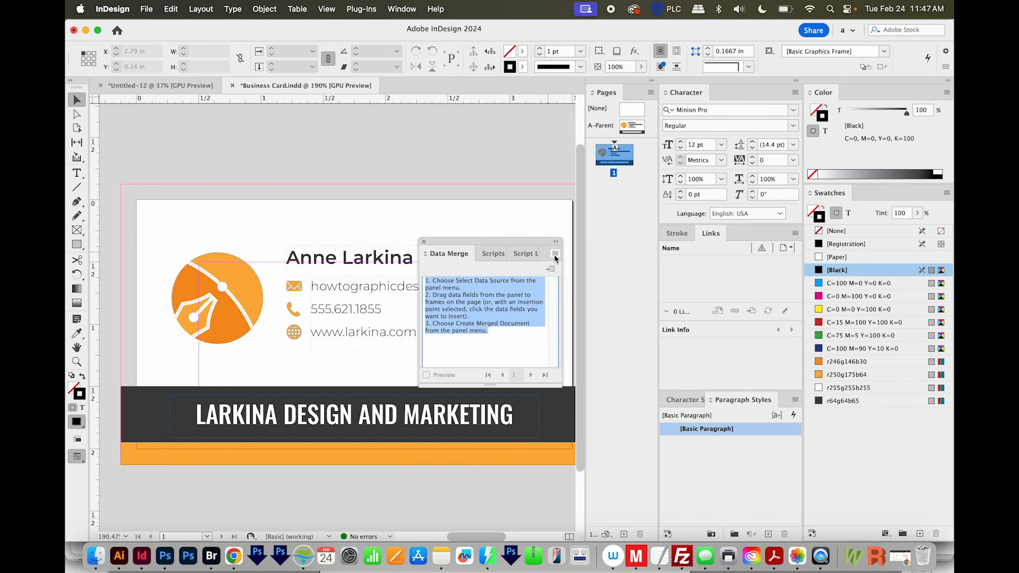
left_click(555, 255)
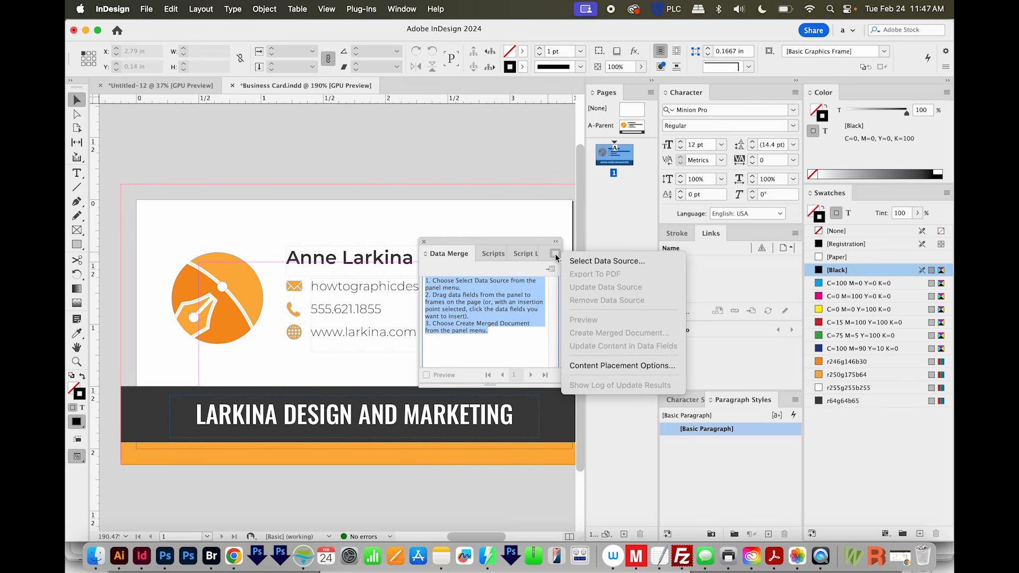
left_click(583, 261)
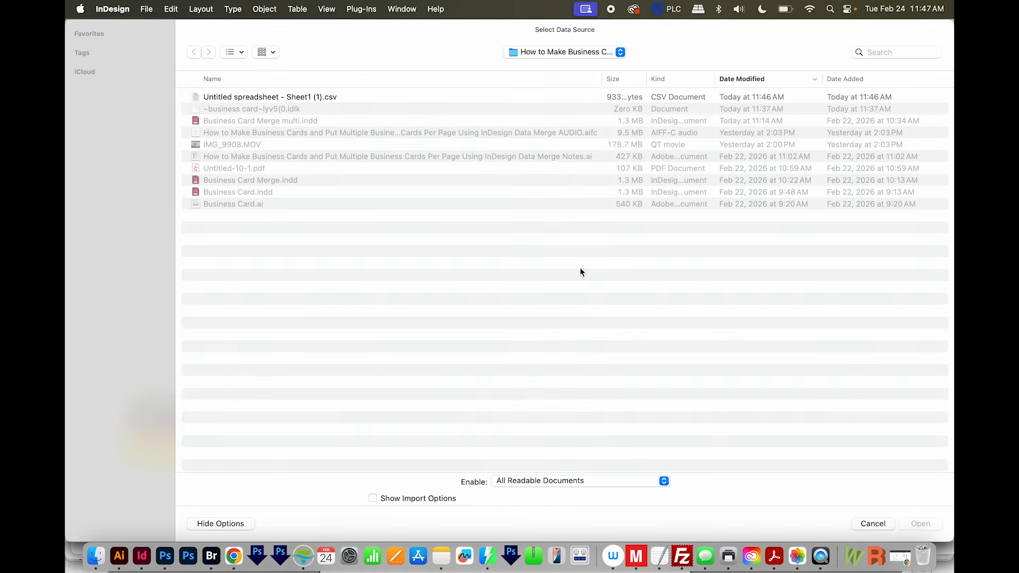
left_click(254, 98)
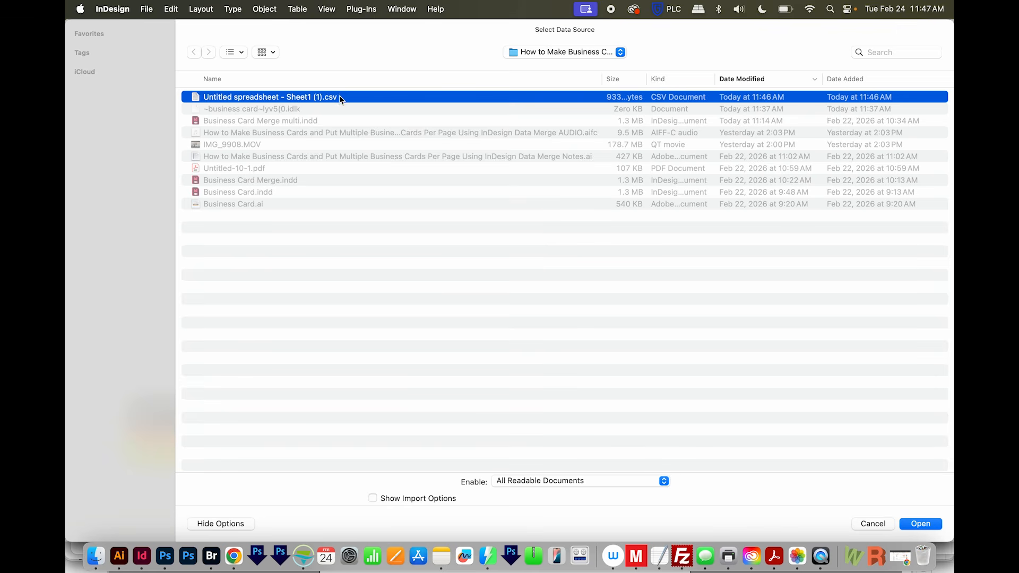
left_click(922, 524)
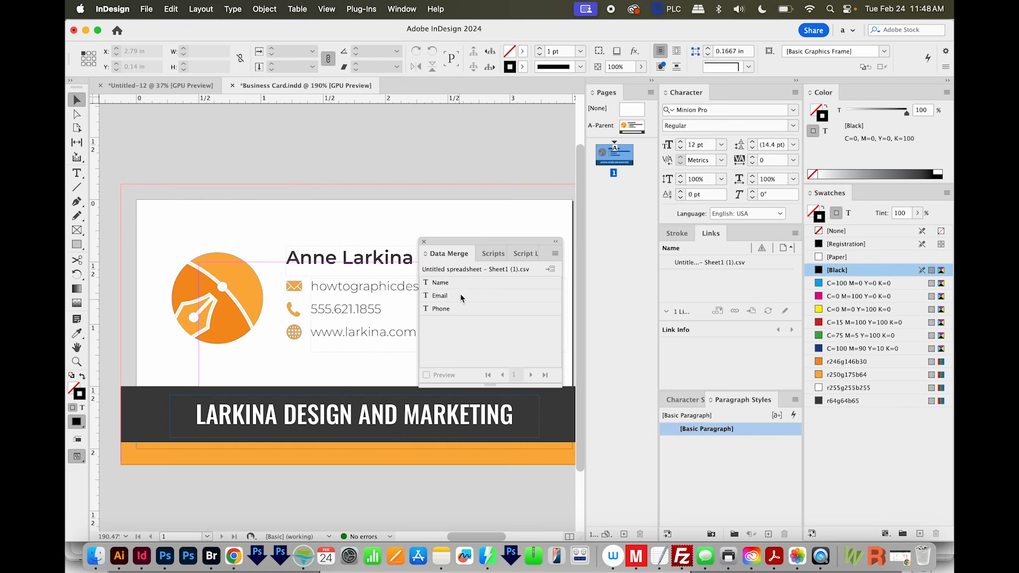
On the A-Parent page, replace the person's name on the card with the Name data field
left_click_drag(464, 241, 539, 259)
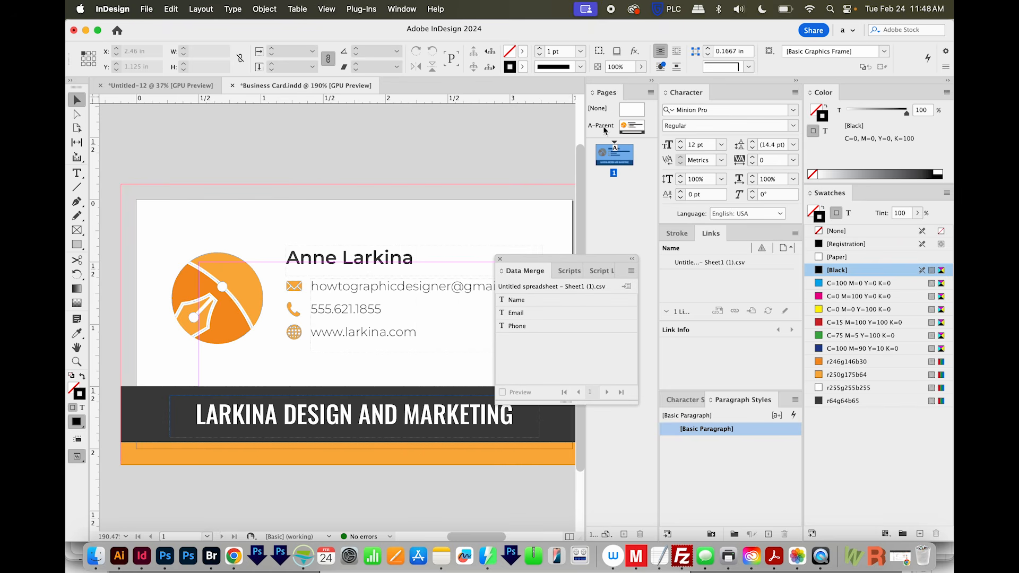
double_click(635, 128)
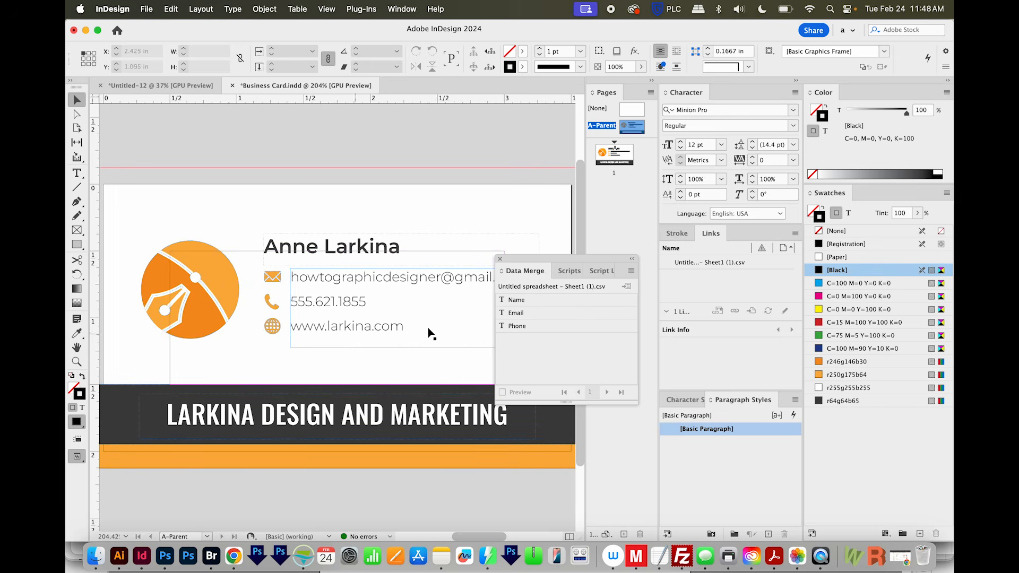
double_click(320, 246)
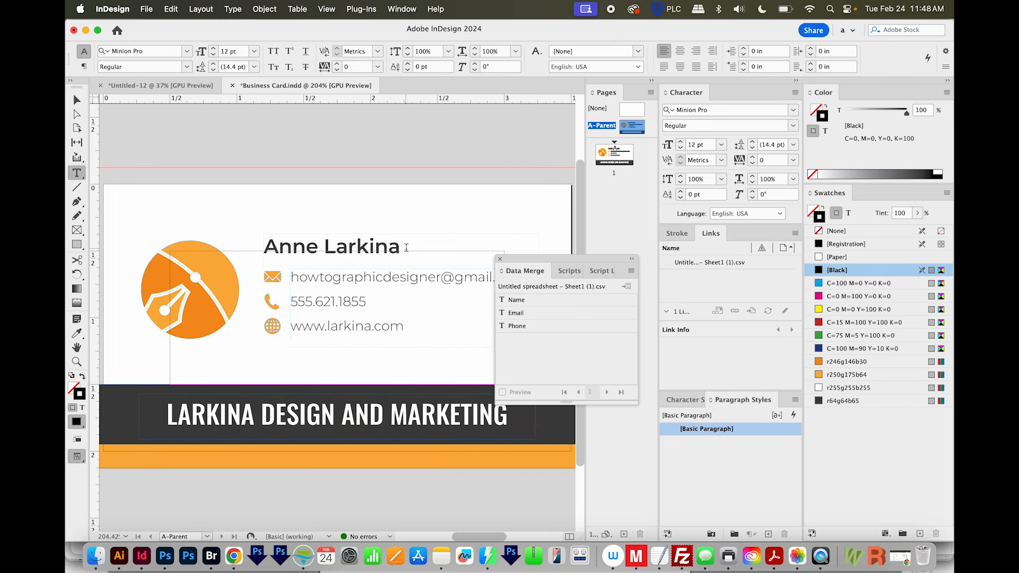
left_click_drag(403, 247, 256, 249)
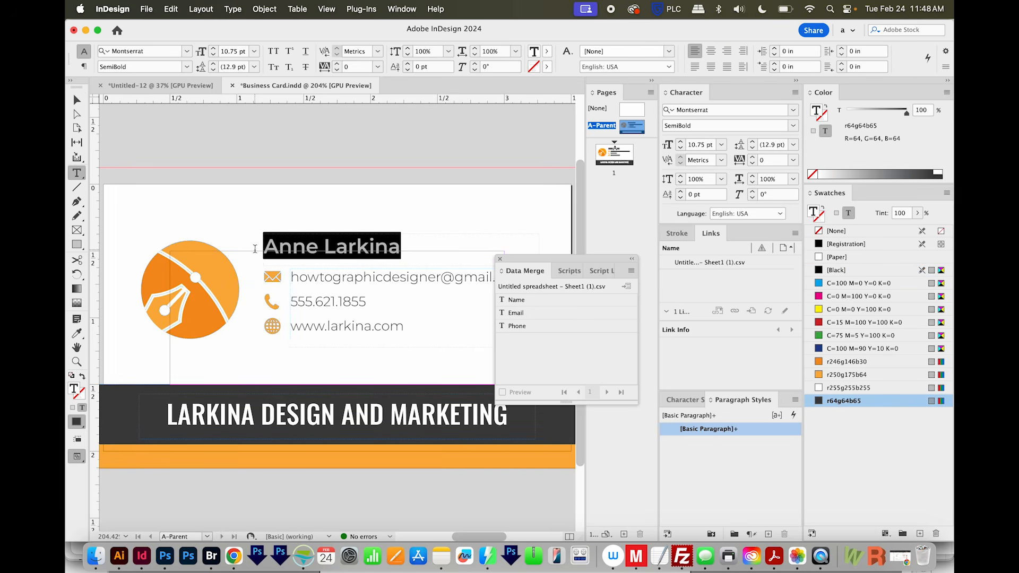
left_click(515, 301)
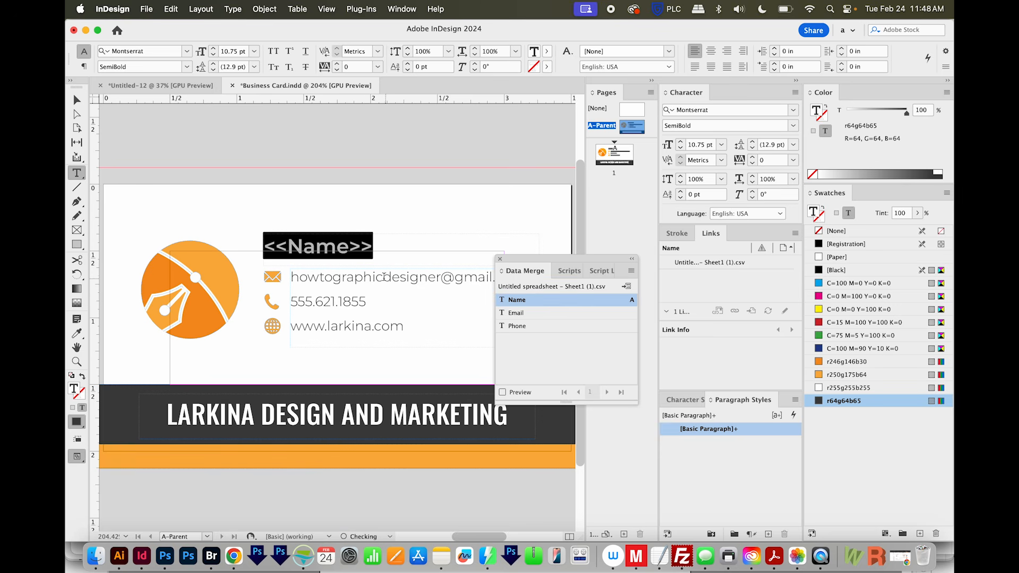
Replace the e-mail address on the parent page's card with the Email data field
left_click_drag(531, 277, 564, 355)
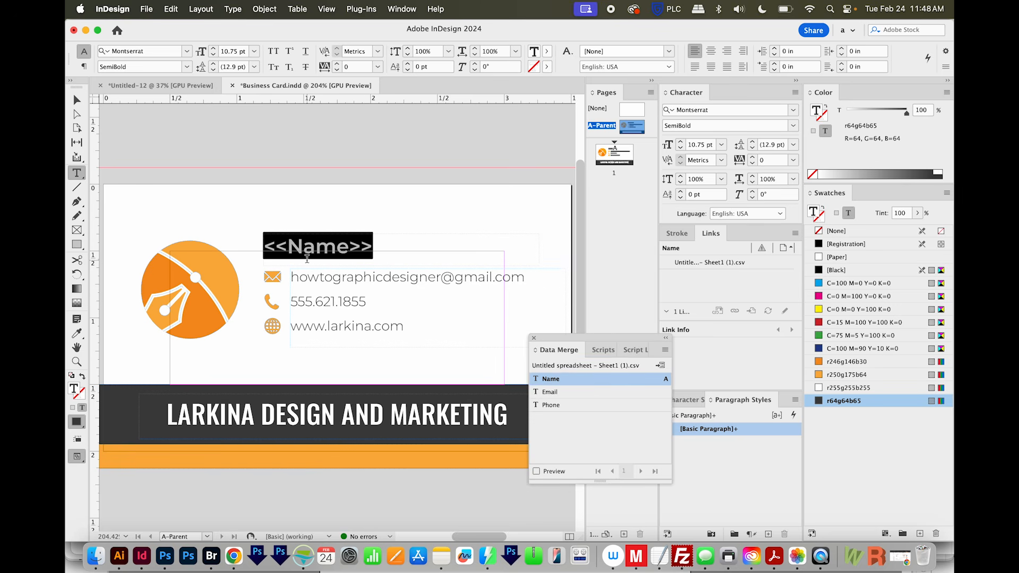
left_click_drag(531, 277, 294, 273)
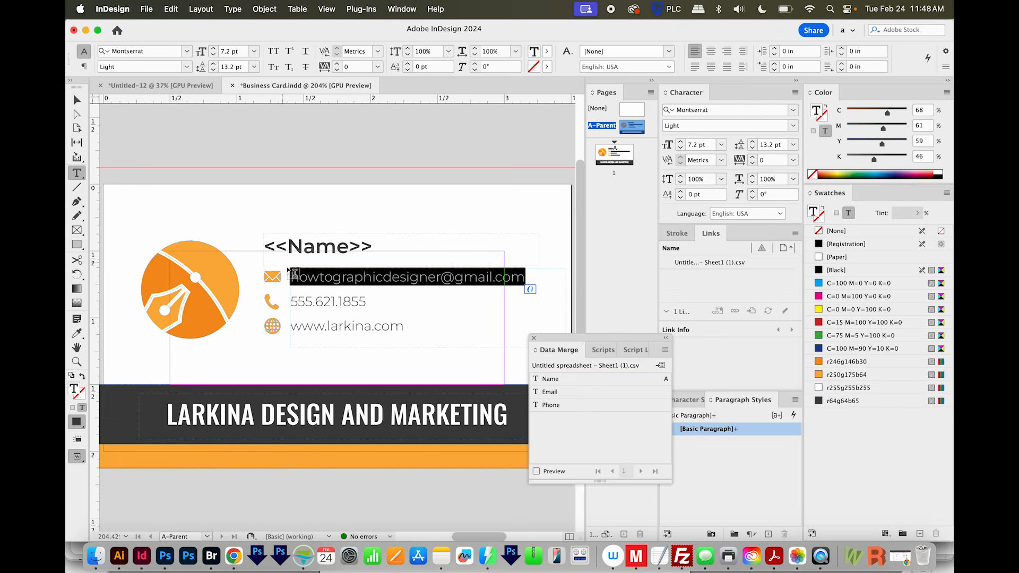
left_click(570, 398)
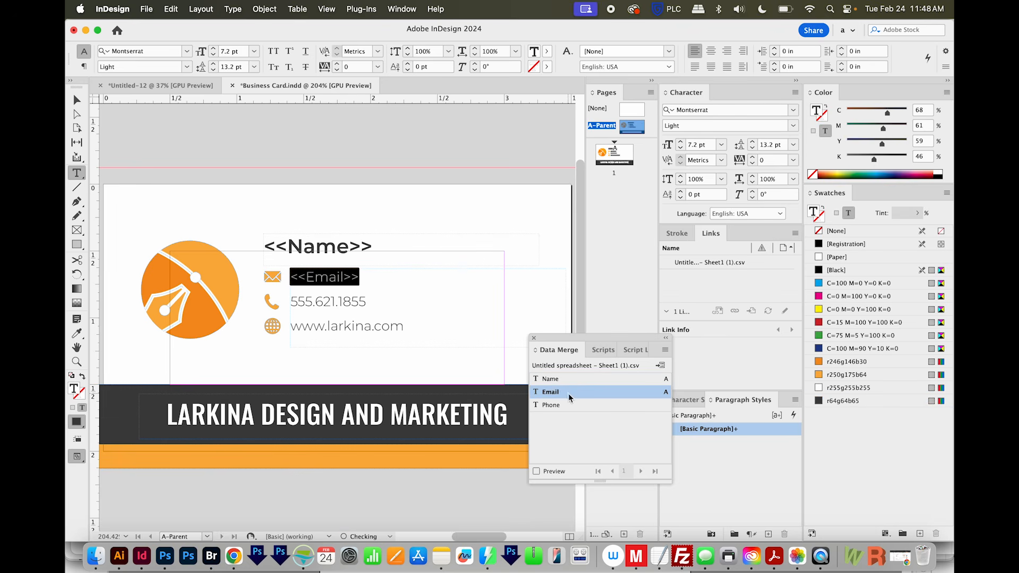
Replace the phone number on the parent page's card with the Phone data field
double_click(371, 300)
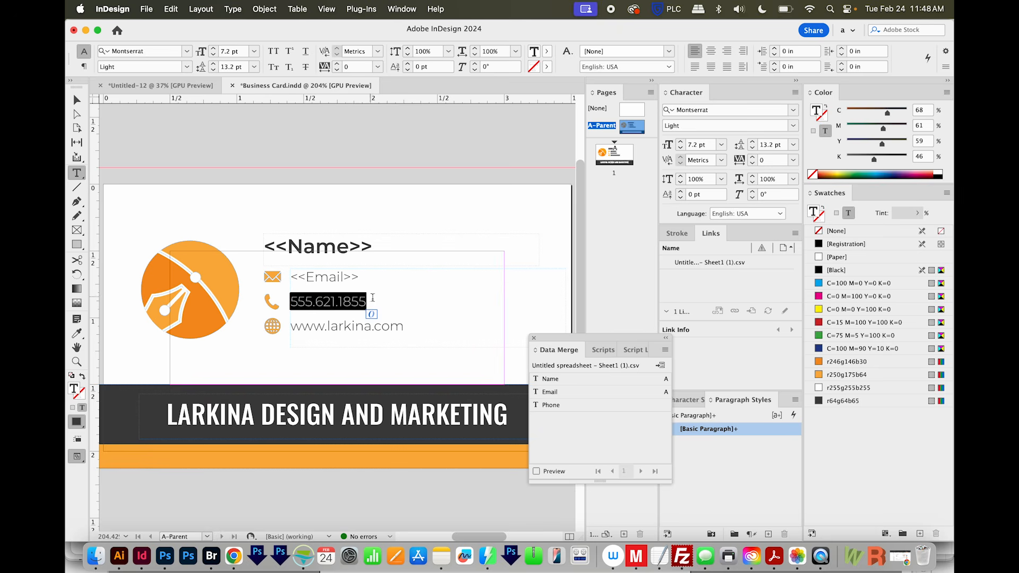
left_click(551, 405)
double_click(403, 325)
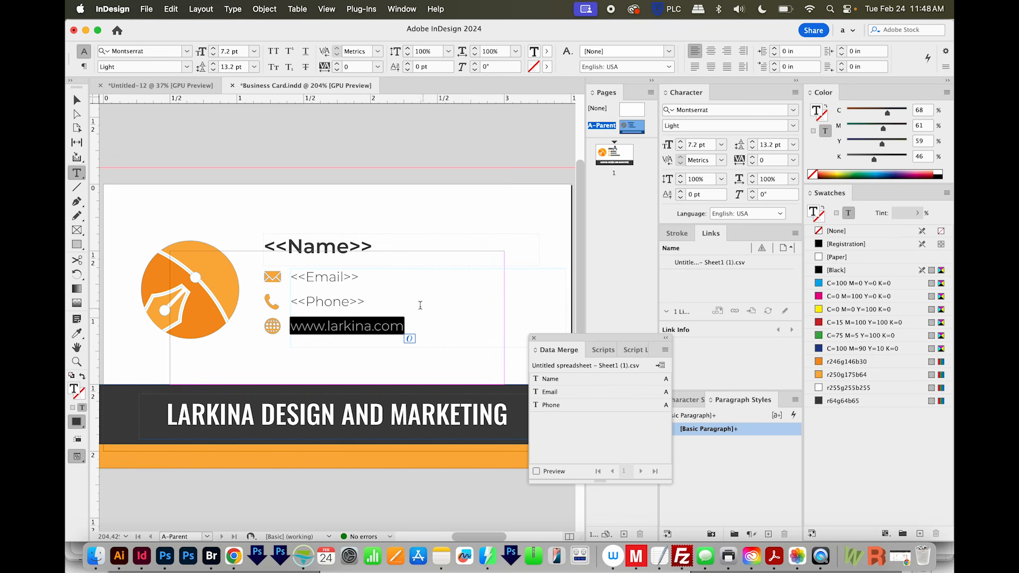
Preview the merged data on the card, check the name, email and phone fields, and step through the records up to record 6
left_click_drag(599, 341, 589, 305)
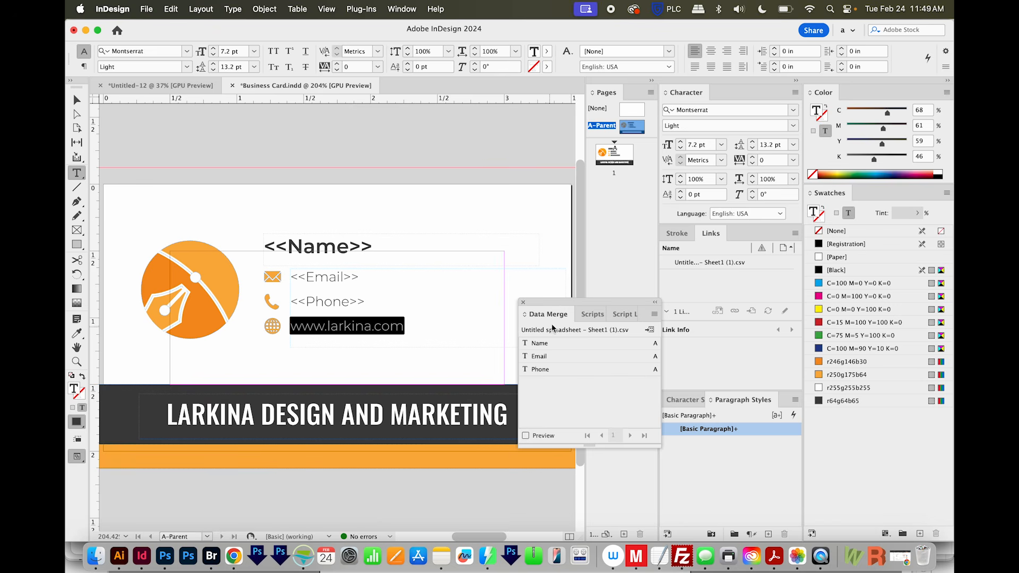
left_click(525, 436)
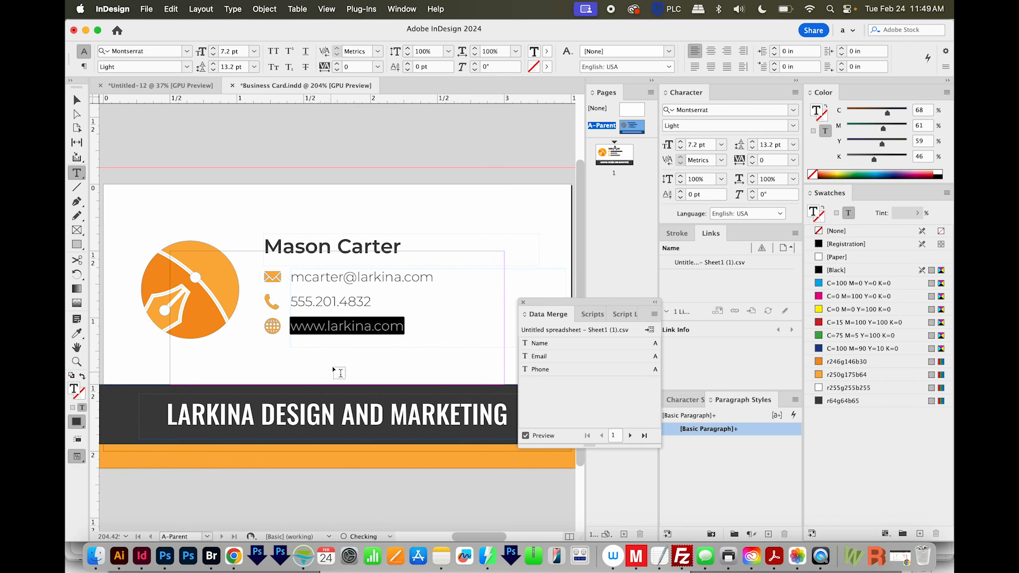
left_click(276, 244)
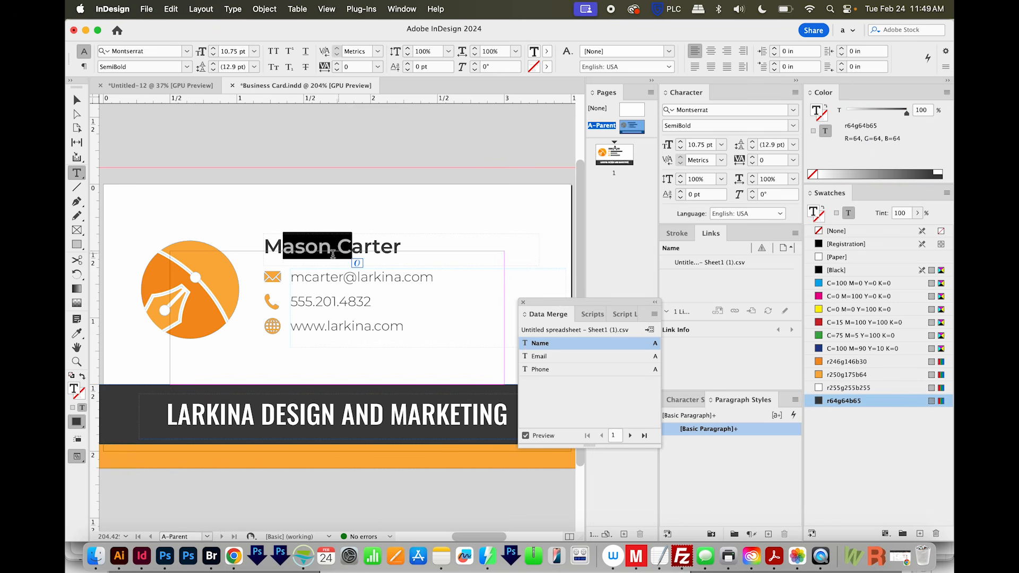
left_click(306, 275)
left_click(309, 306)
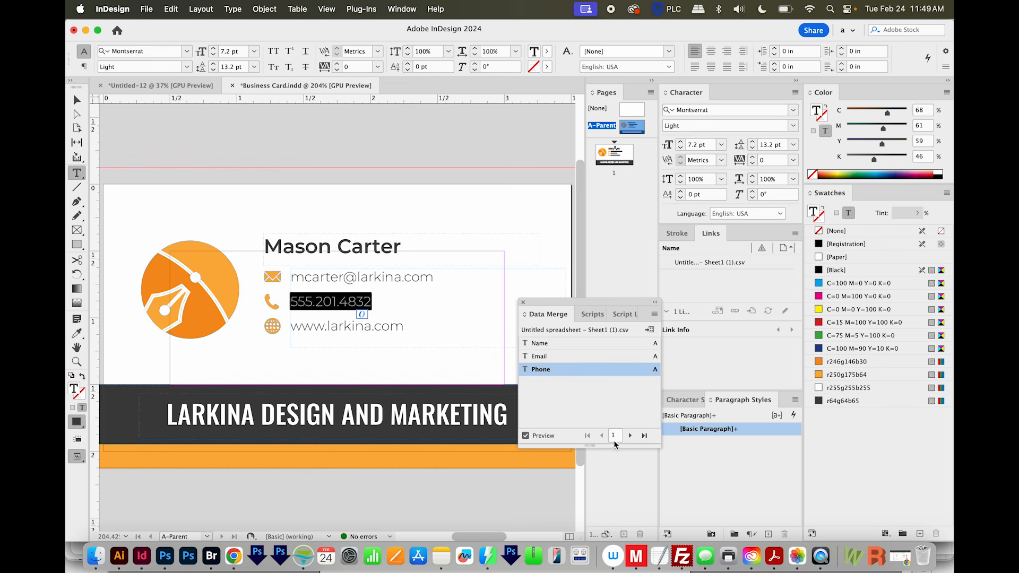
left_click(628, 436)
left_click(627, 436)
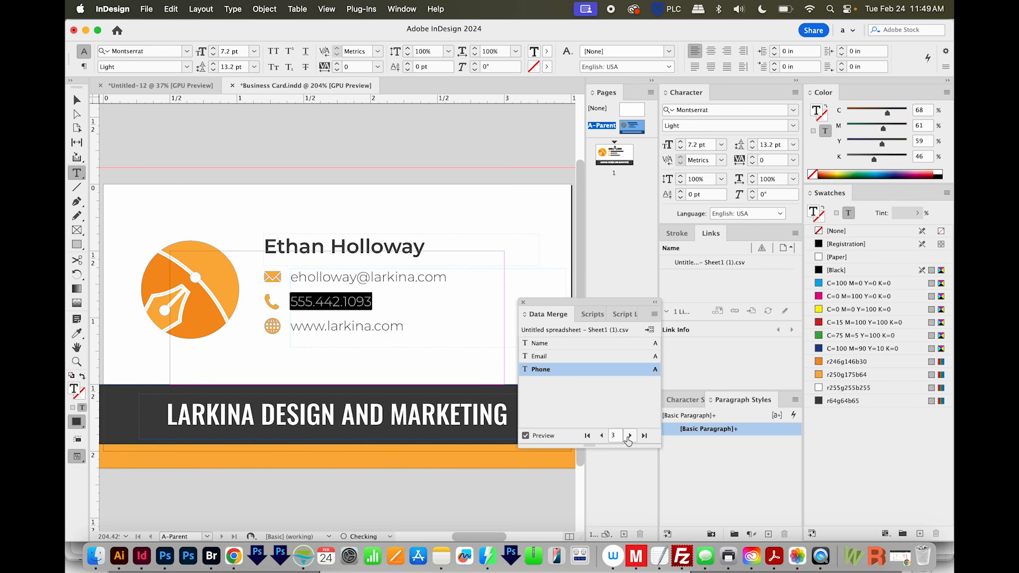
left_click(629, 436)
left_click(629, 437)
left_click(629, 436)
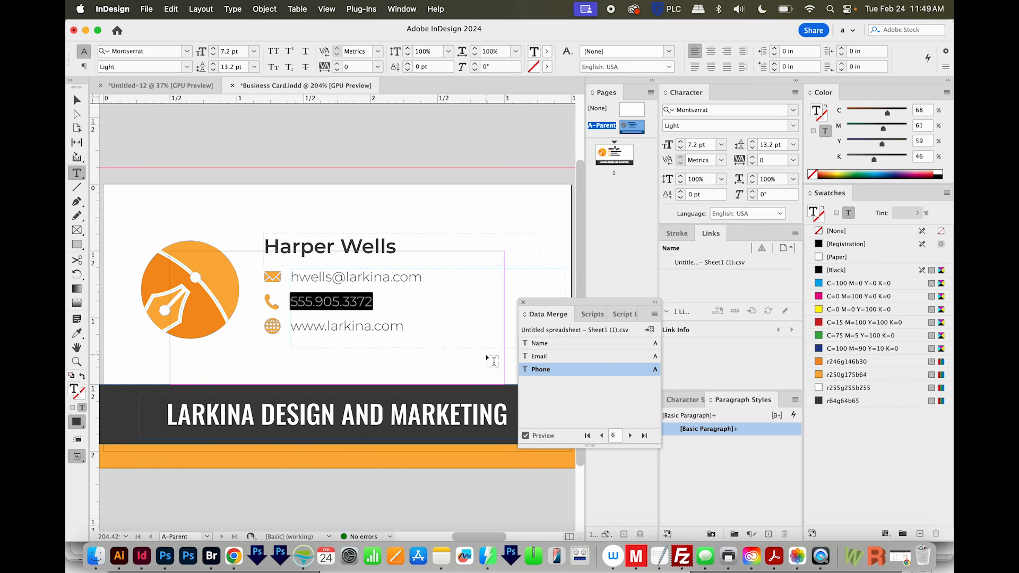
Create a merged document from all records with a single record per page and an overset text report
left_click(650, 331)
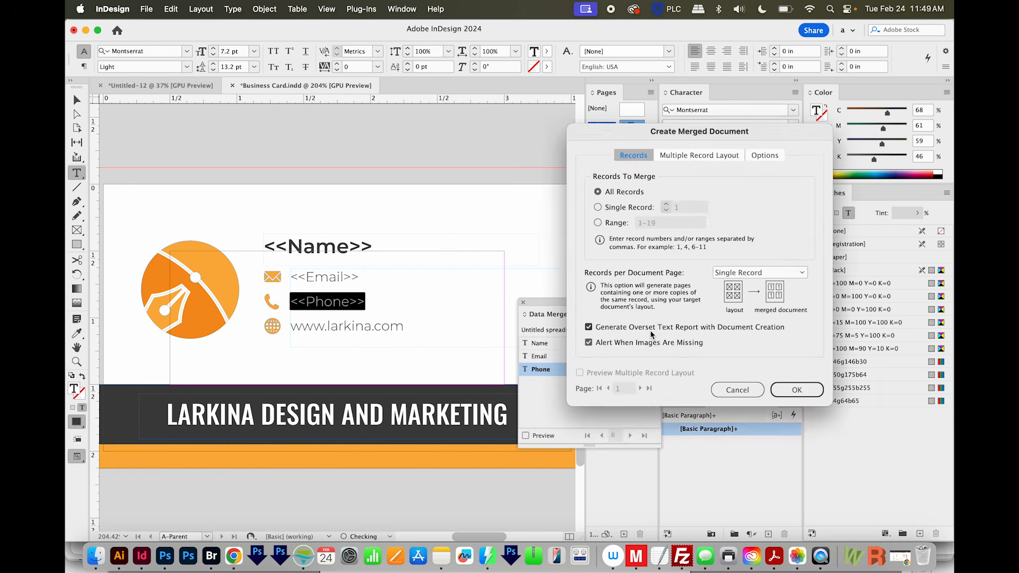
left_click_drag(528, 122, 524, 118)
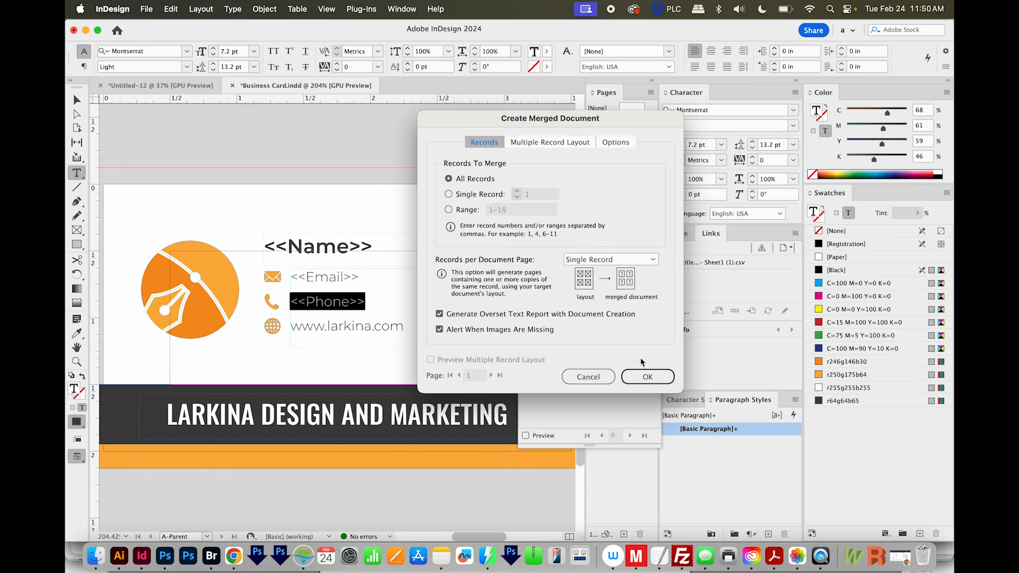
left_click(648, 377)
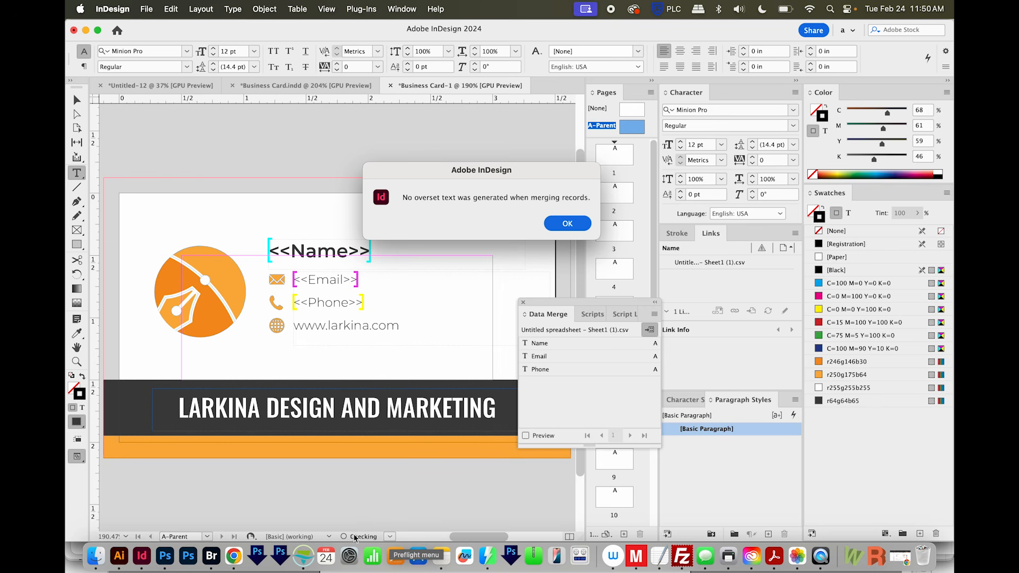
left_click(569, 221)
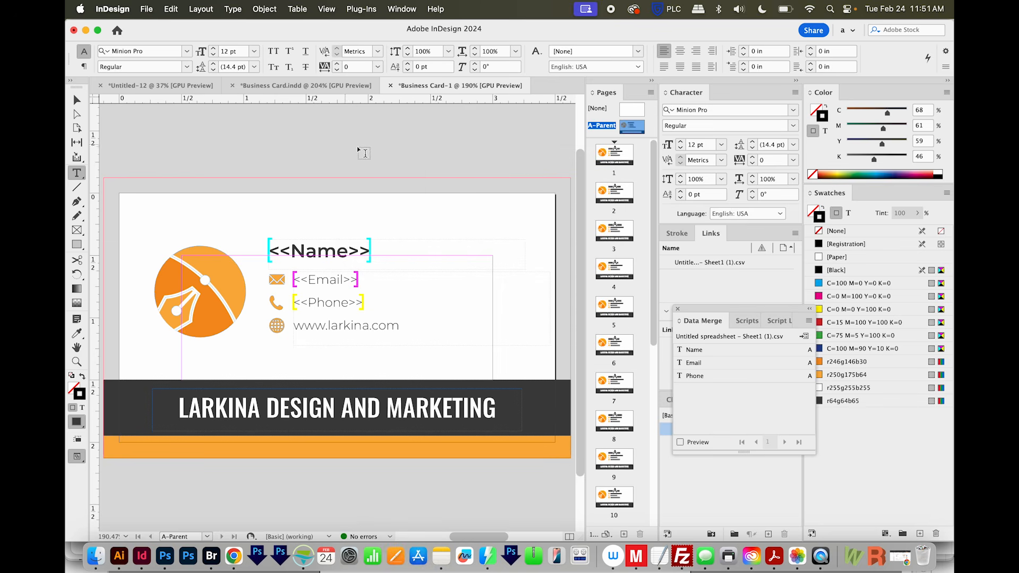
Review the merged cards from page 1 to page 4 in Preview screen mode, with the page fitted in the window
double_click(613, 167)
key("w")
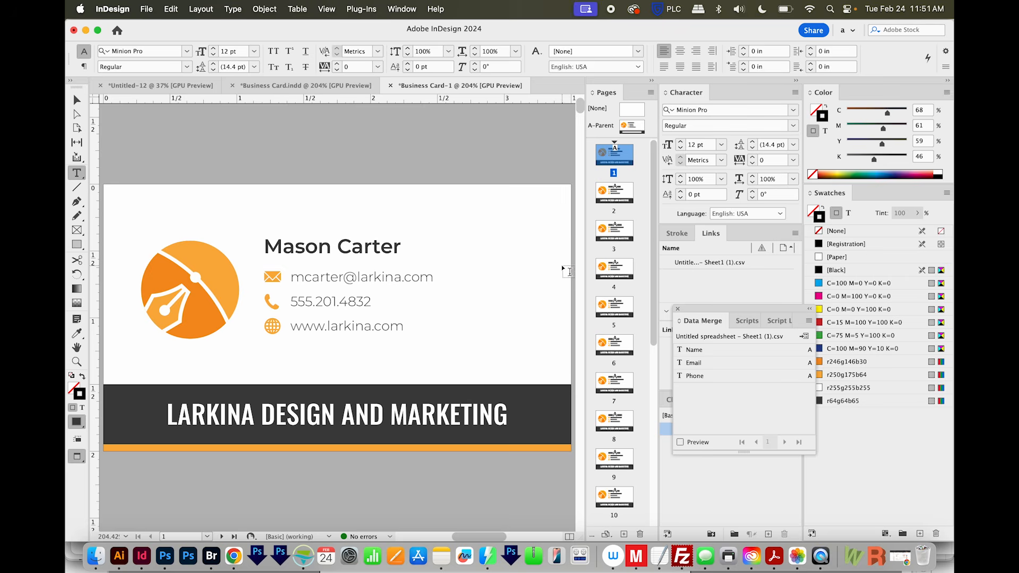
scroll(396, 429, "down", 10)
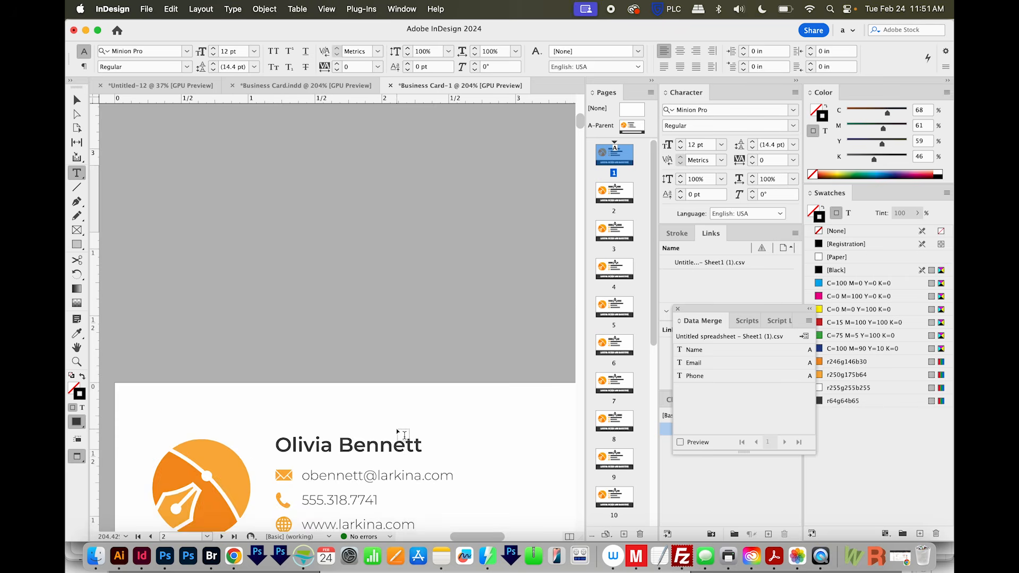
scroll(396, 429, "down", 10)
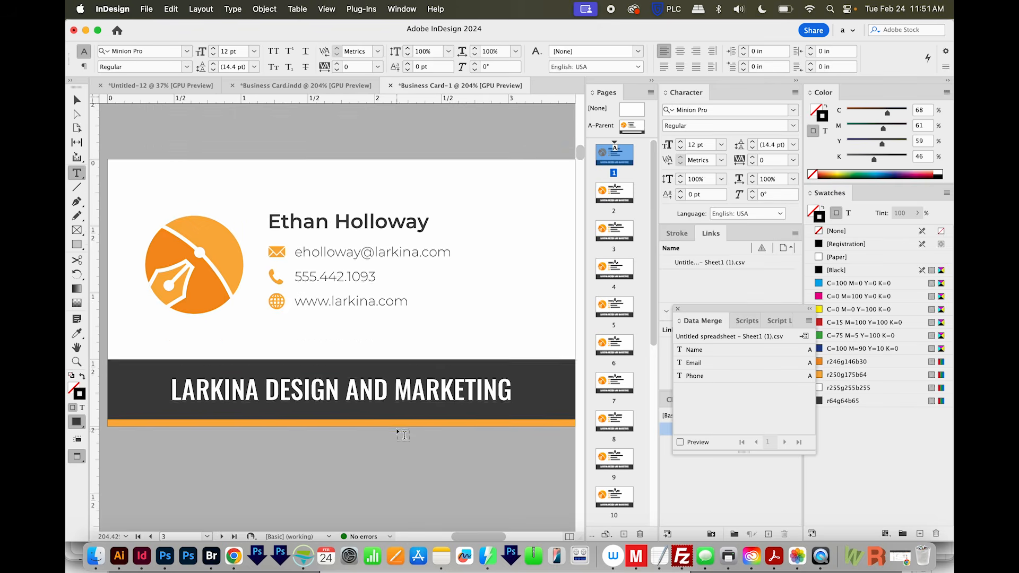
scroll(633, 485, "down", 5)
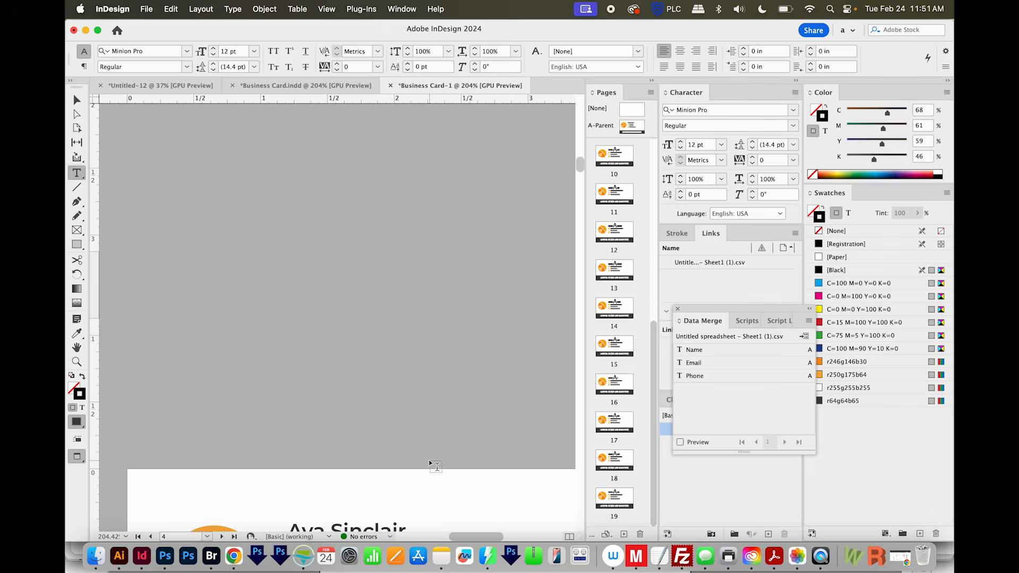
key("super+0")
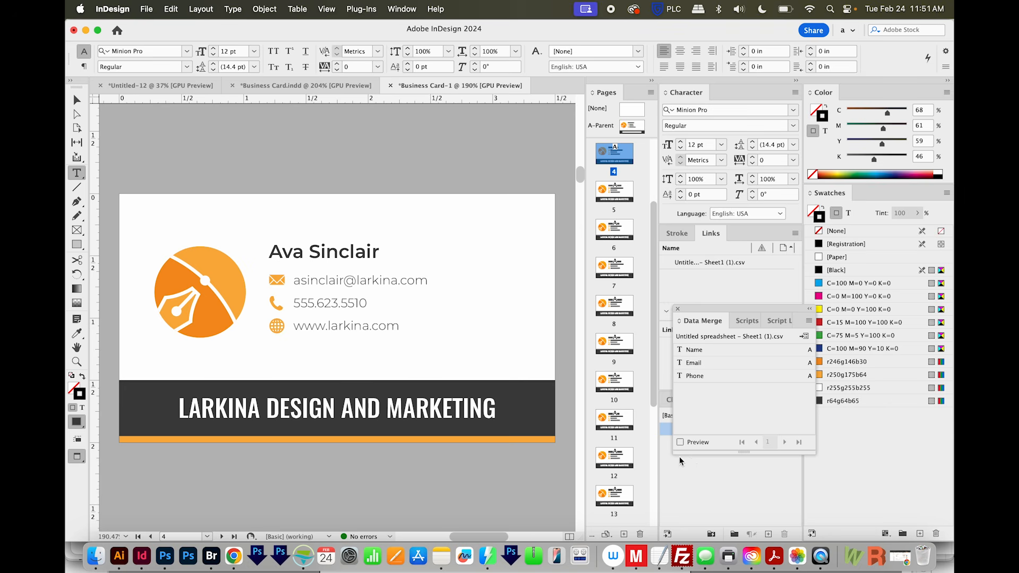
Export the merged cards as the print PDF "Business Card-1" with the document bleed settings and crop marks
key("super+e")
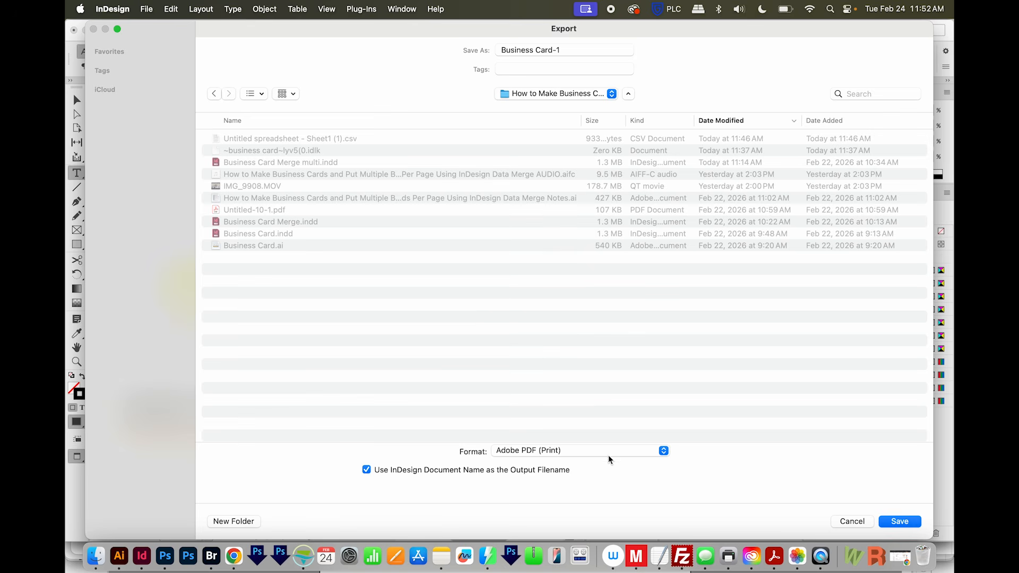
left_click(897, 519)
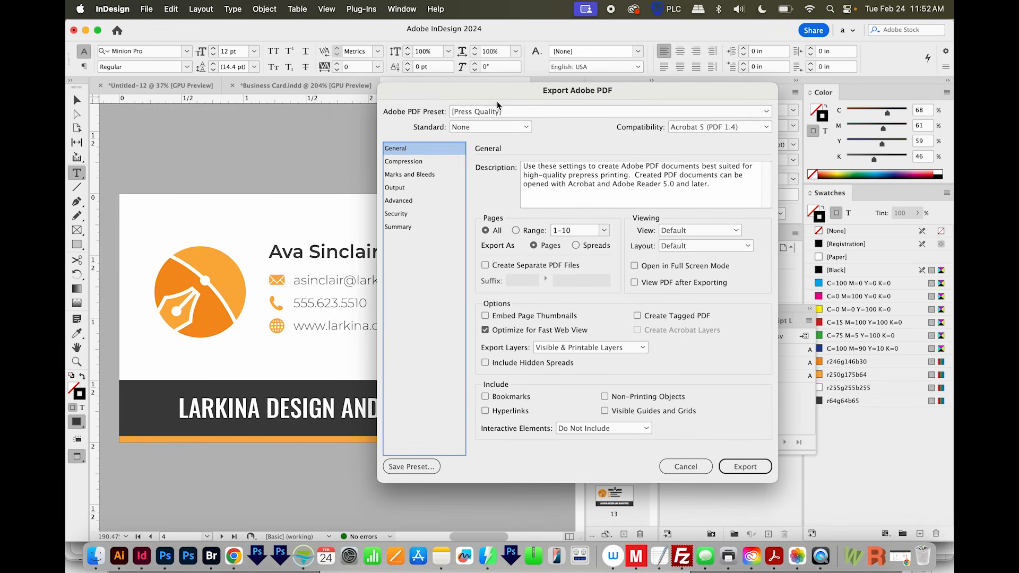
left_click(417, 175)
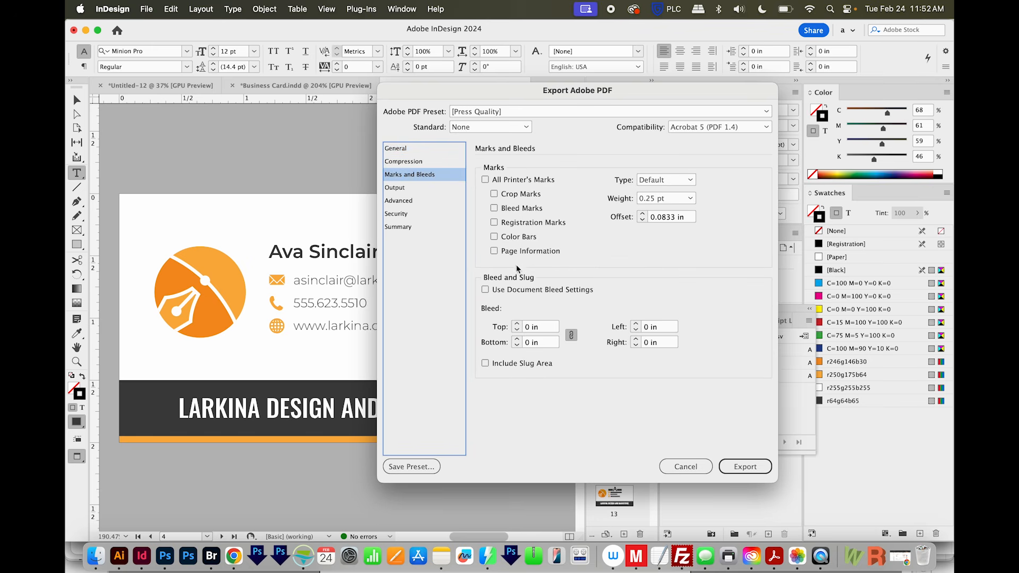
left_click(485, 290)
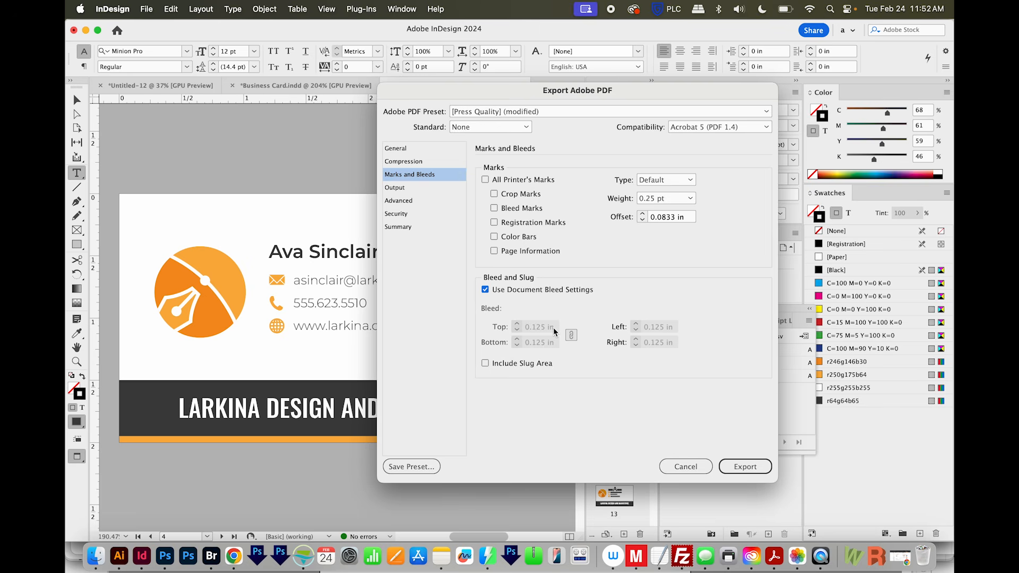
left_click(495, 193)
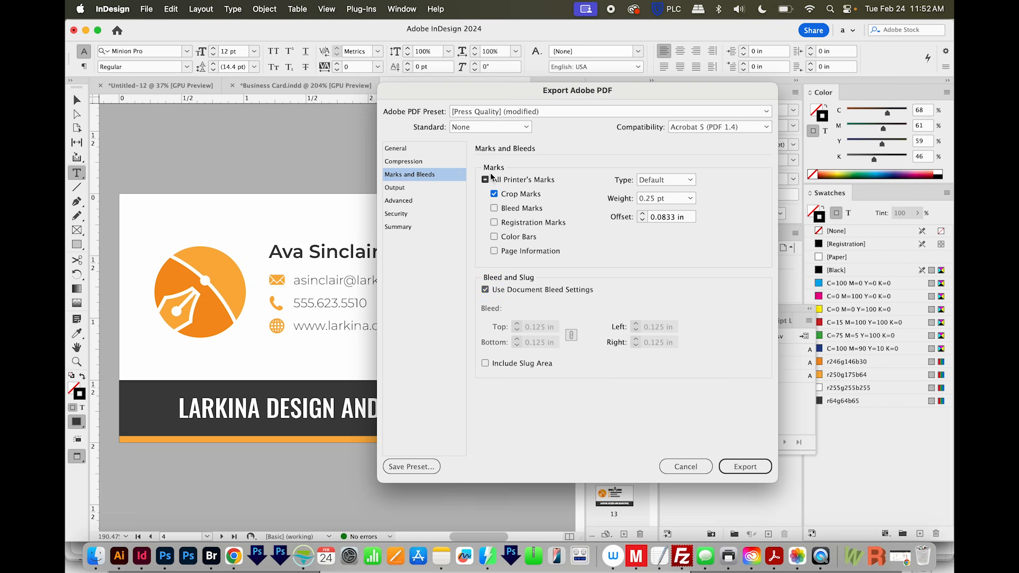
left_click(750, 473)
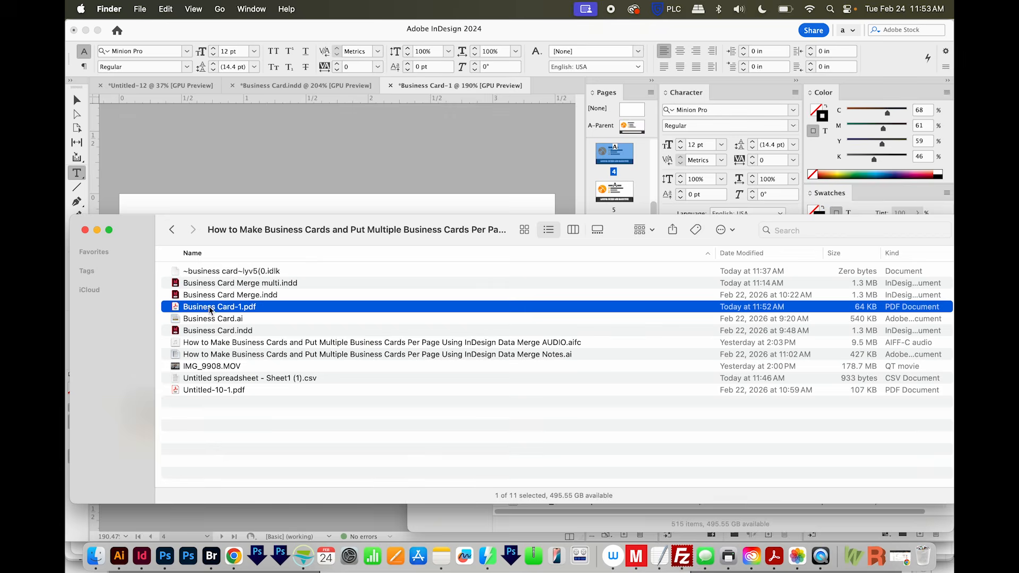
Open Business Card-1.pdf in Acrobat and look through the exported cards with their bleed and crop marks
double_click(210, 307)
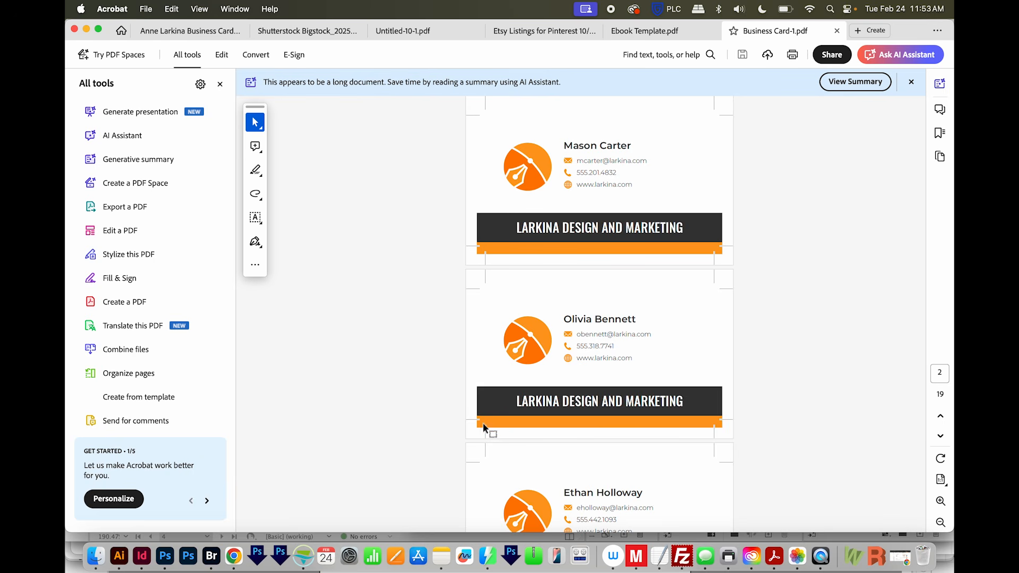
scroll(740, 416, "down", 5)
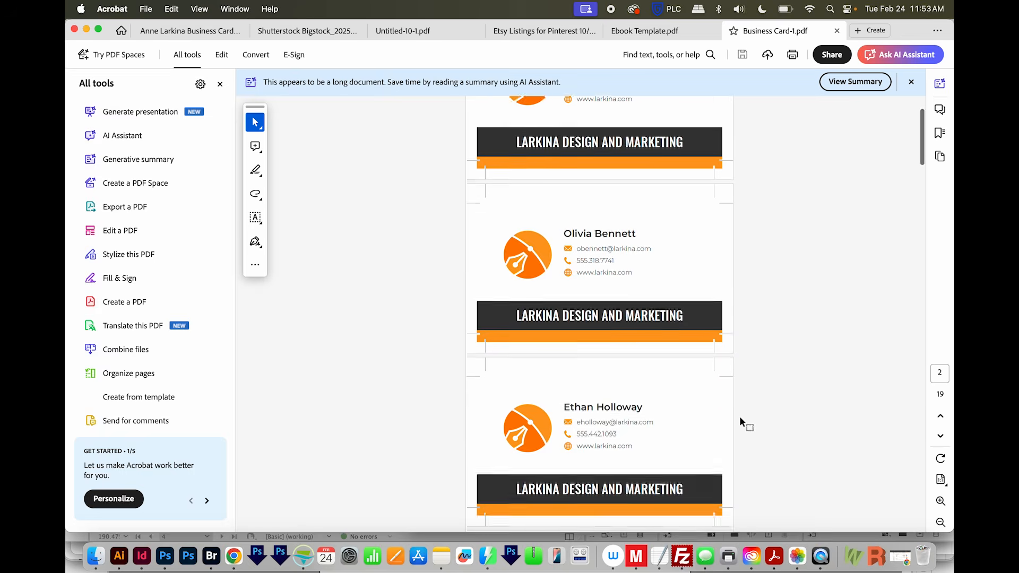
scroll(741, 419, "down", 10)
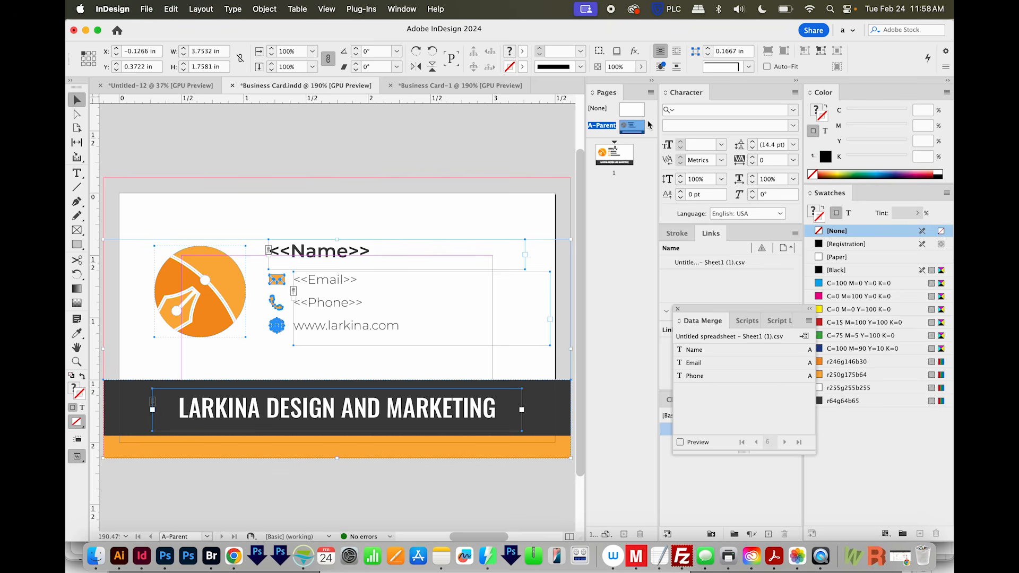
On the A-Parent page of Business Card.indd, draw a 3.5 by 2 in rectangle over the card's trim area
left_click_drag(633, 130, 614, 154)
key("m")
key("super+2")
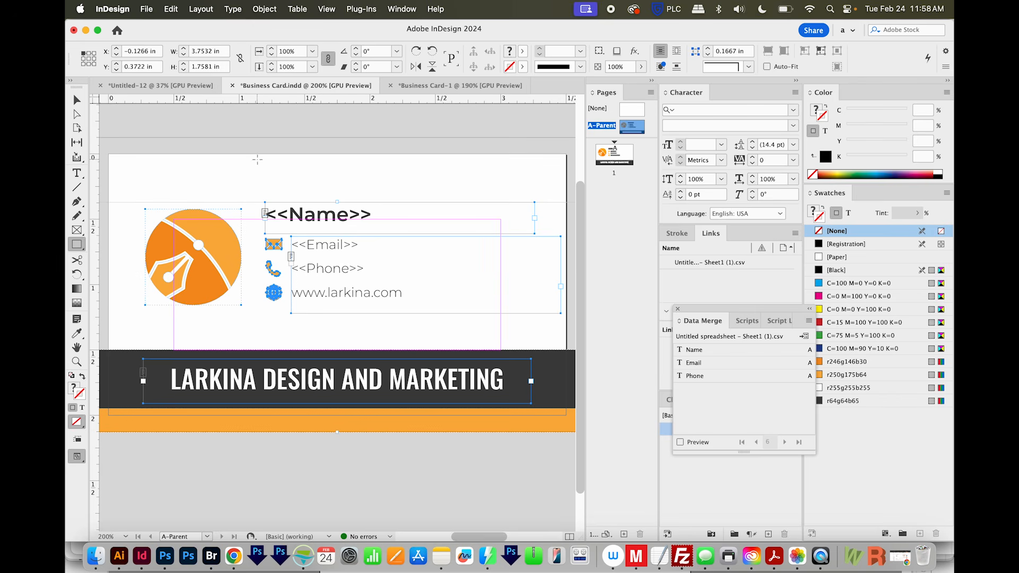
key("super+minus")
mouse_move(165, 204)
left_mouse_down()
mouse_move(312, 289)
mouse_move(439, 387)
mouse_move(512, 402)
left_mouse_up()
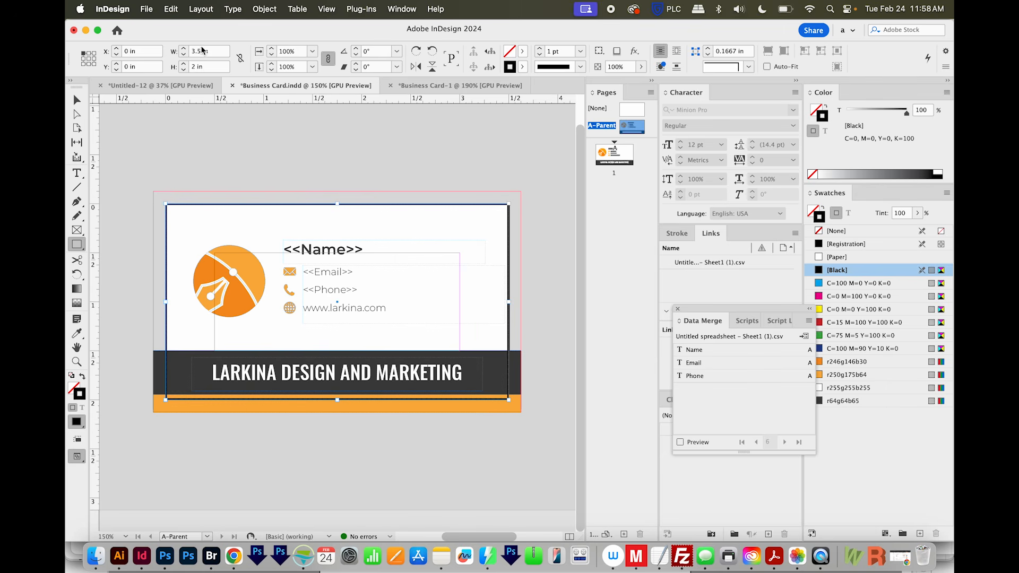
Check the rectangle's size and position against its reference point and set its stroke to None
left_click(176, 54)
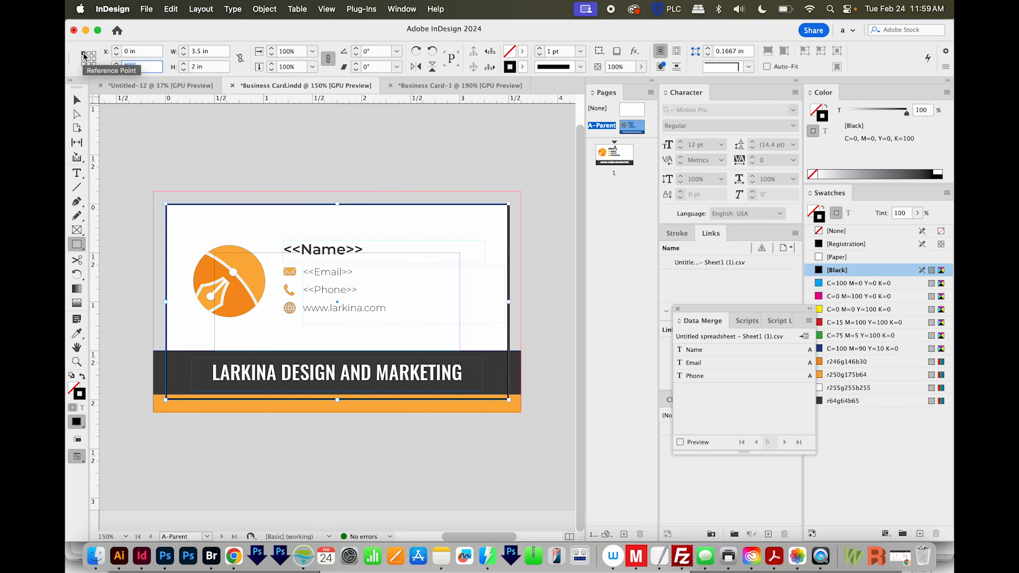
left_click_drag(143, 54, 112, 49)
key("Tab")
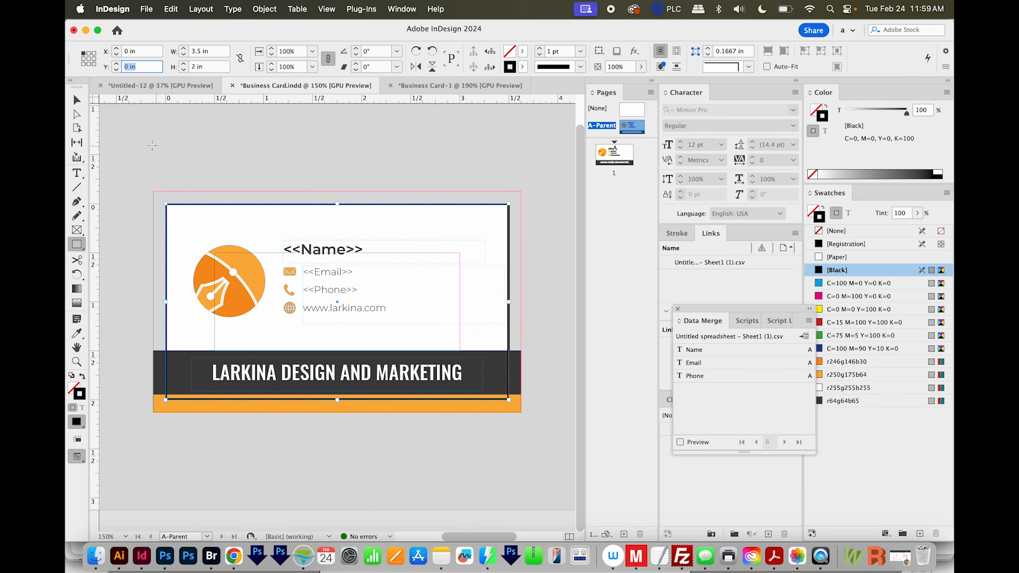
left_click(80, 397)
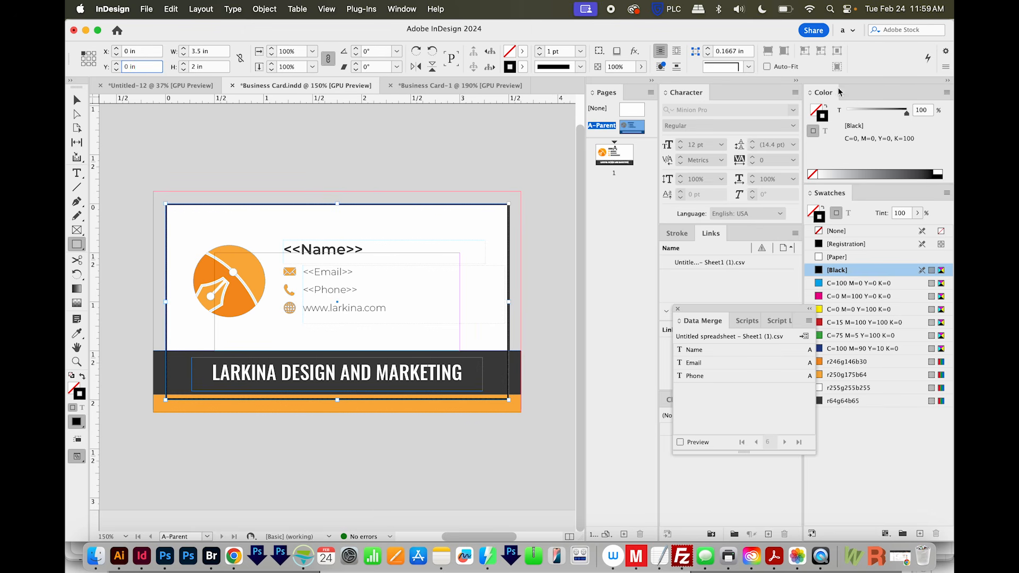
left_click(813, 176)
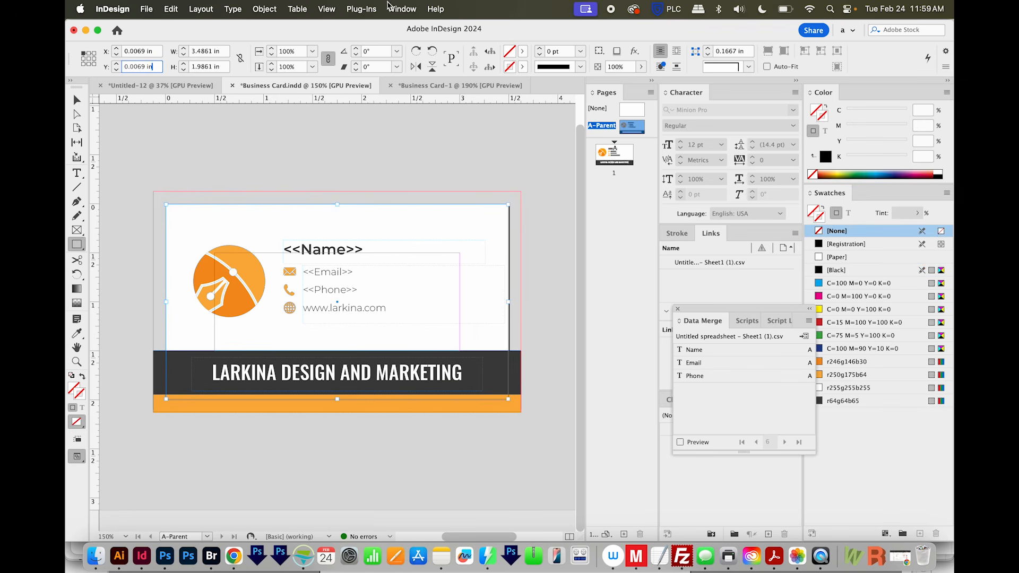
Run the sample CropMarks AppleScript on the rectangle with 6 pt length, 3 pt offset and 0.25 pt stroke, without registration marks
left_click(413, 10)
mouse_move(507, 375)
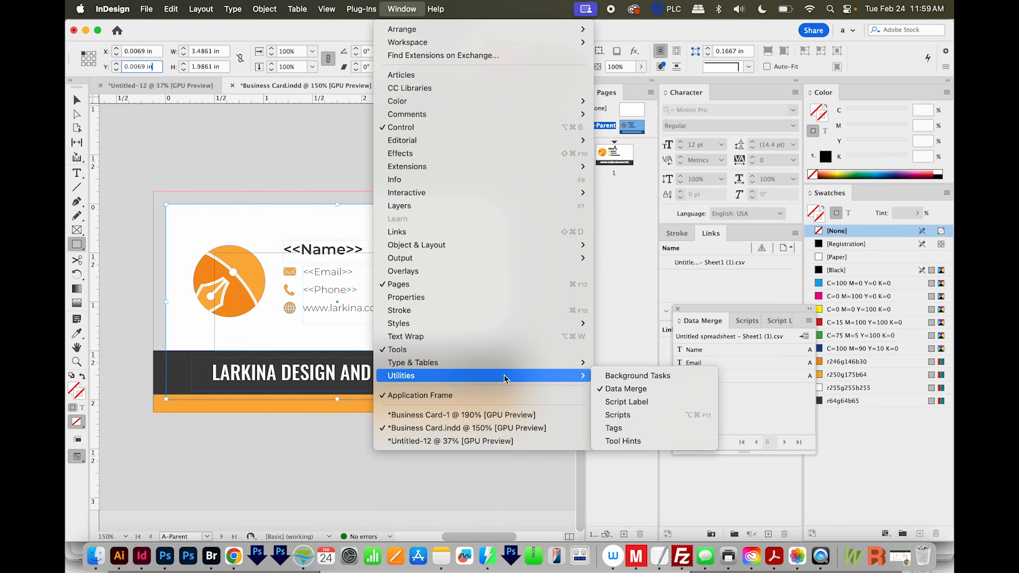
left_click(637, 415)
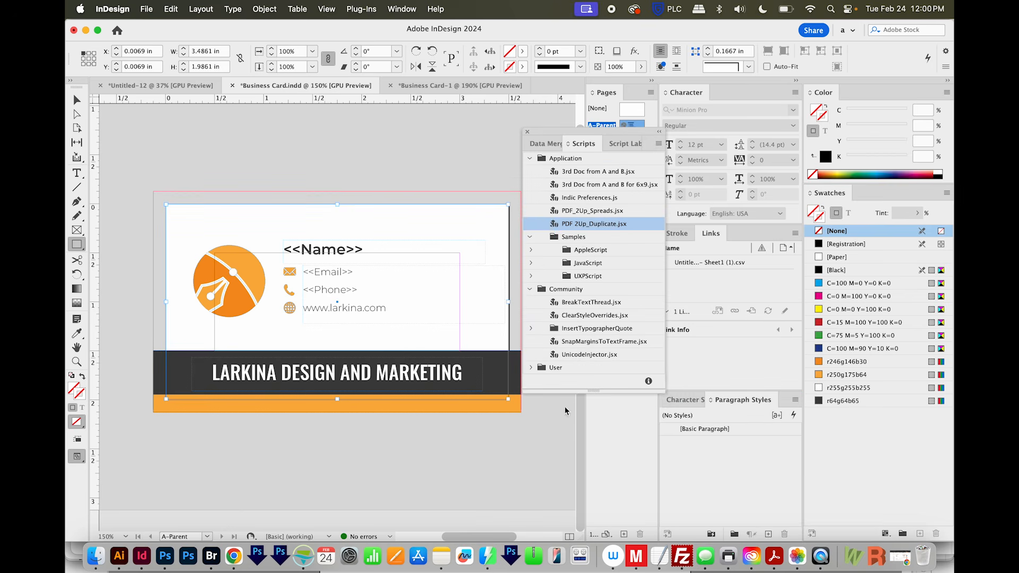
left_click(582, 238)
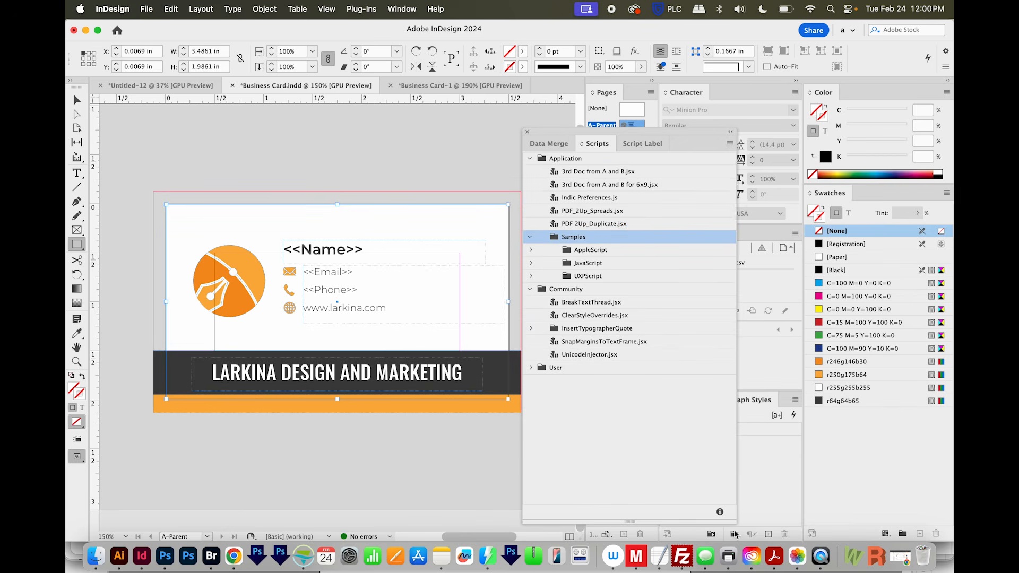
double_click(538, 254)
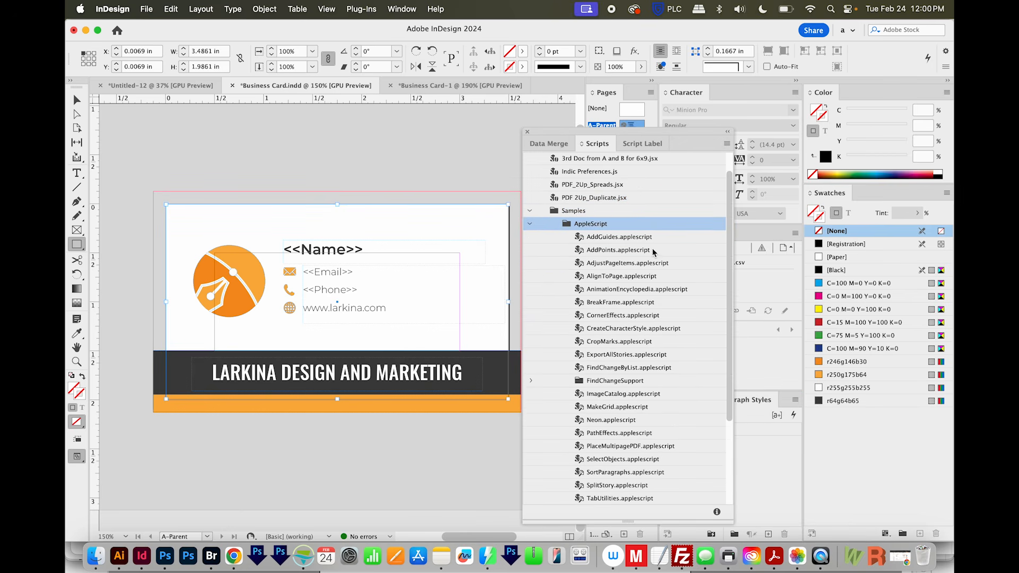
double_click(602, 343)
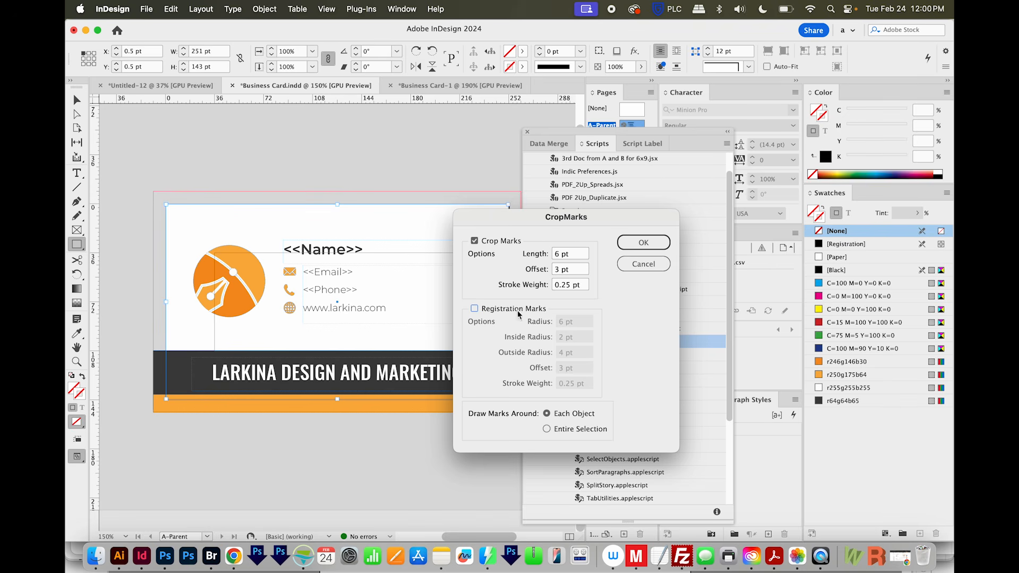
left_click(658, 245)
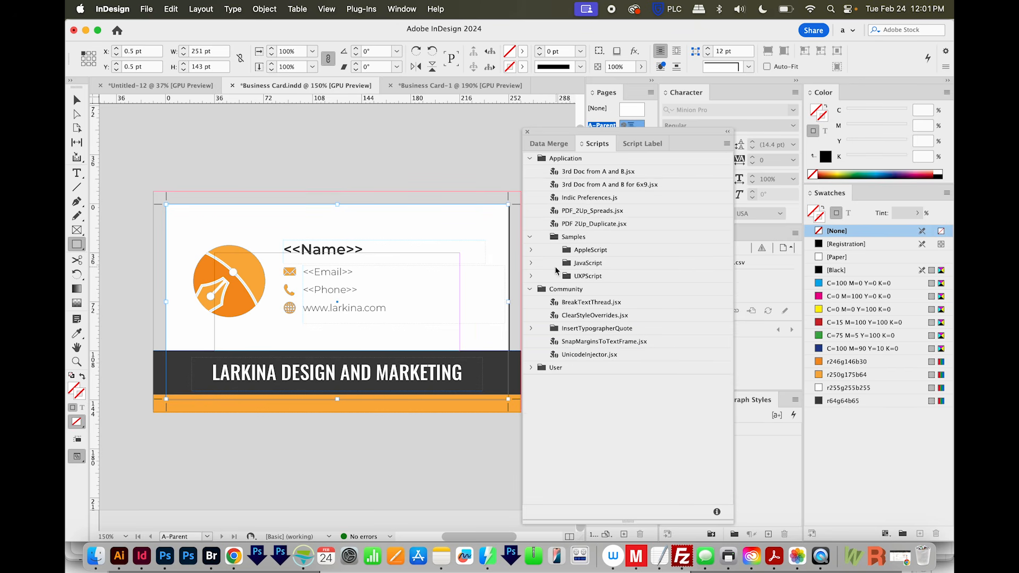
Locate the CropMarks.jsx version among the JavaScript samples and close the scripts list
left_click(531, 264)
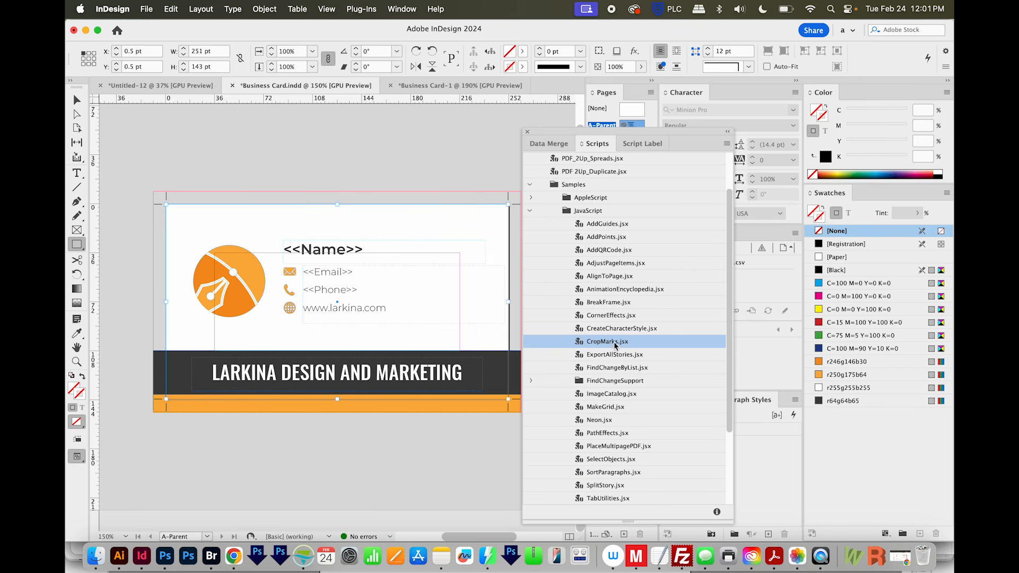
left_click(530, 212)
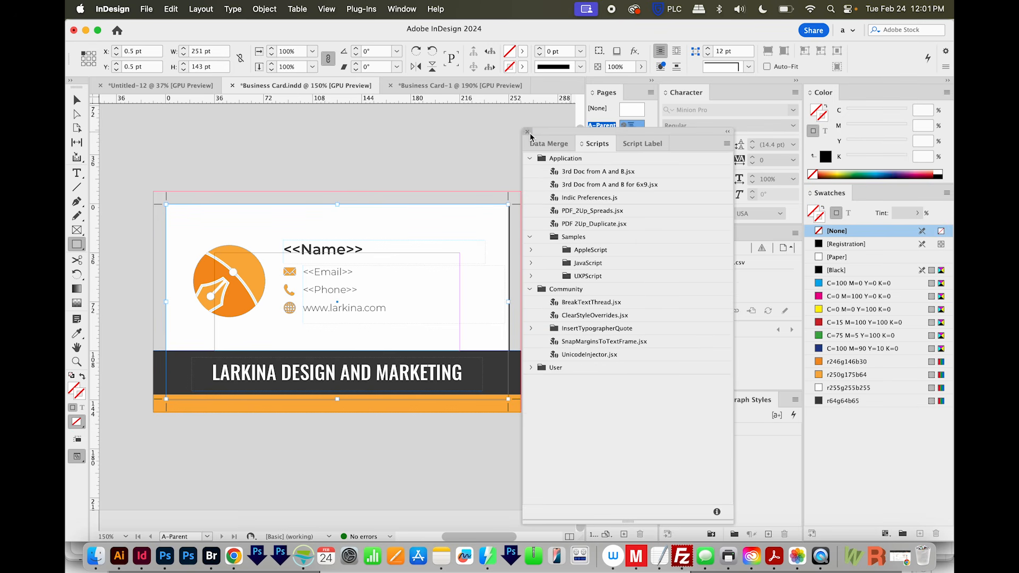
left_click(527, 131)
Select and copy the whole parent card artwork together with its crop marks
key("v")
left_click_drag(132, 175, 535, 437)
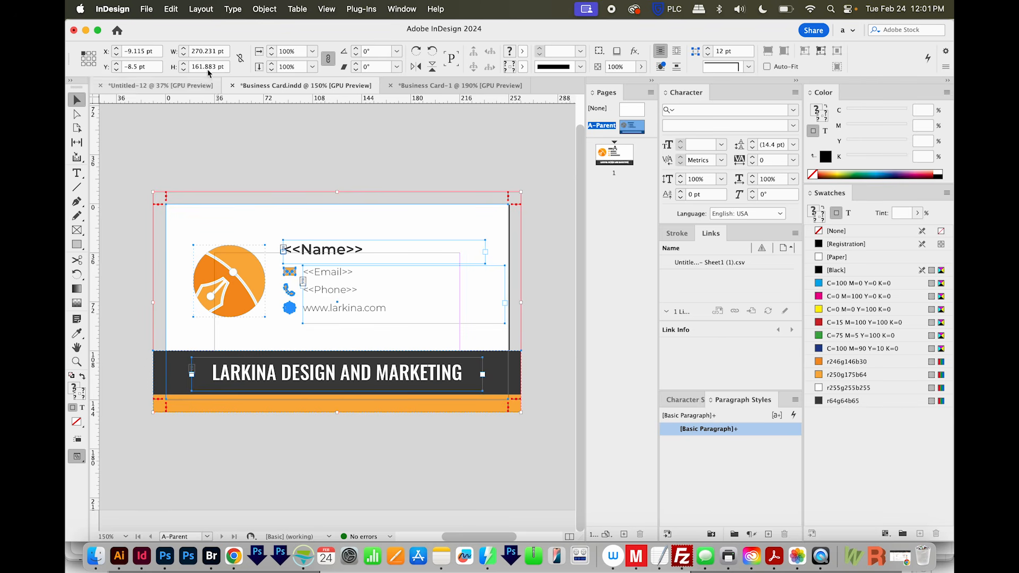
Create a new Letter print document in inches, 8.5 by 11 in with 0.5 in margins and facing pages off
left_click(146, 10)
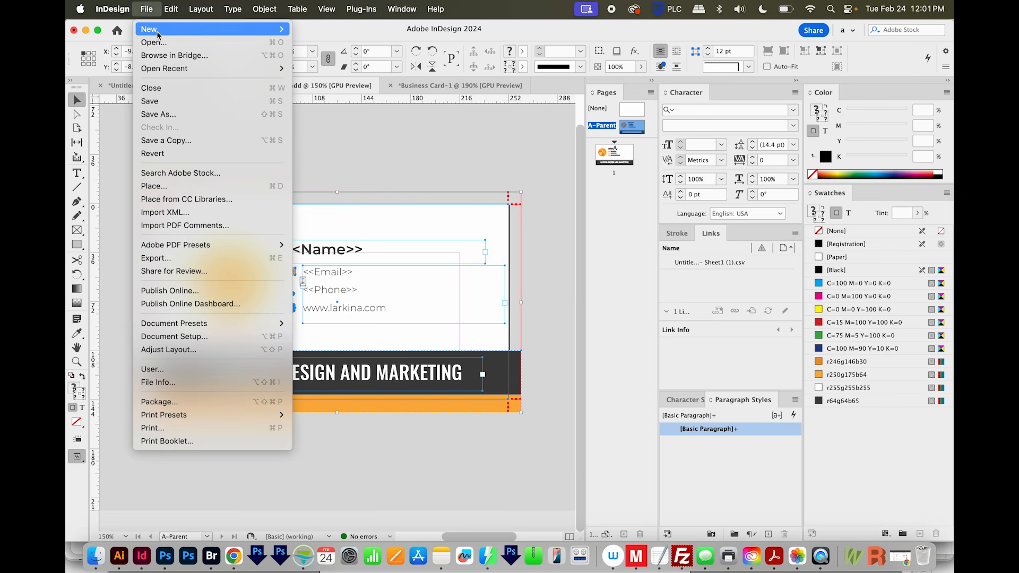
mouse_move(223, 30)
left_click(320, 29)
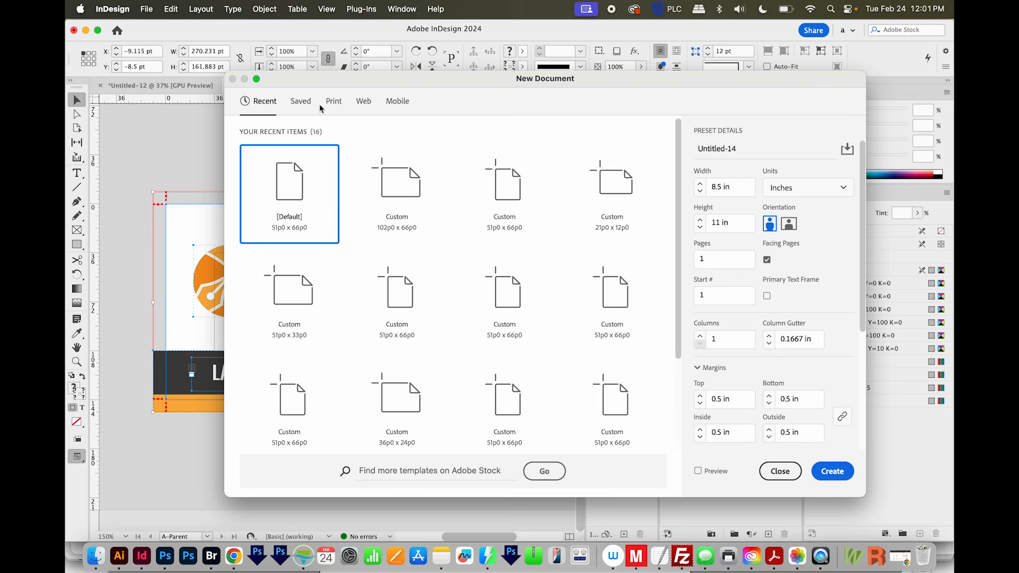
left_click(334, 103)
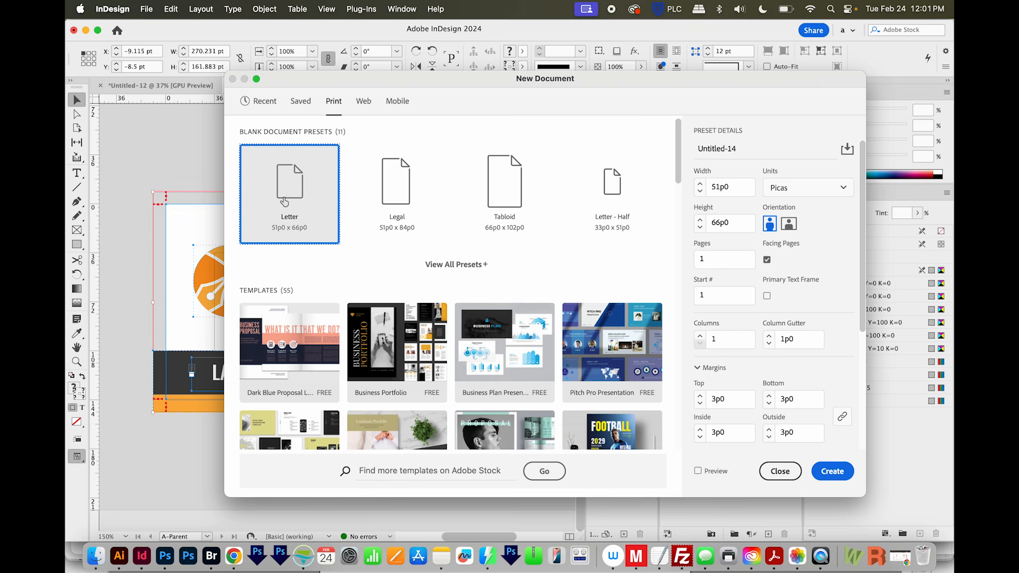
left_click(820, 188)
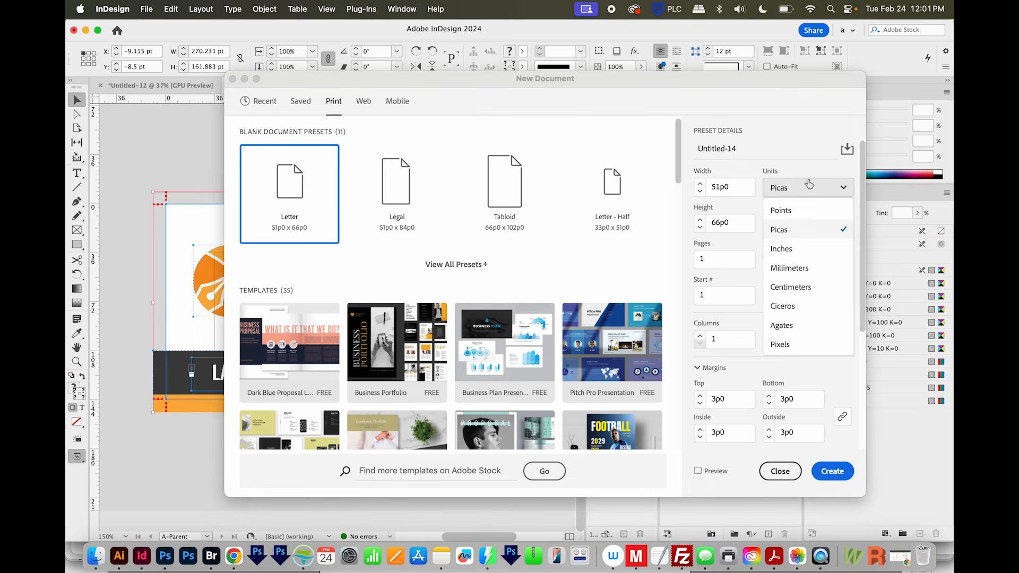
left_click(783, 251)
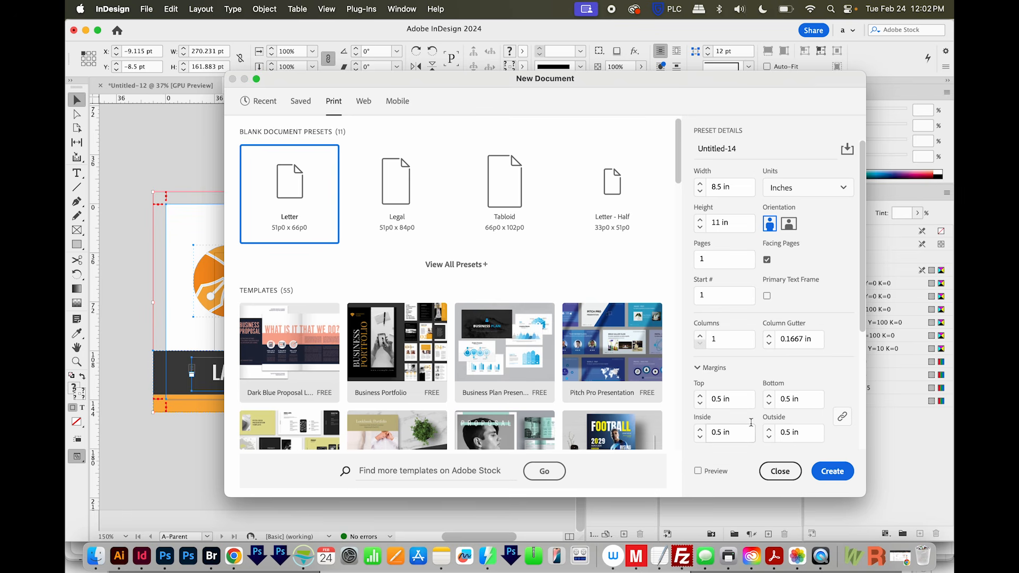
left_click(767, 260)
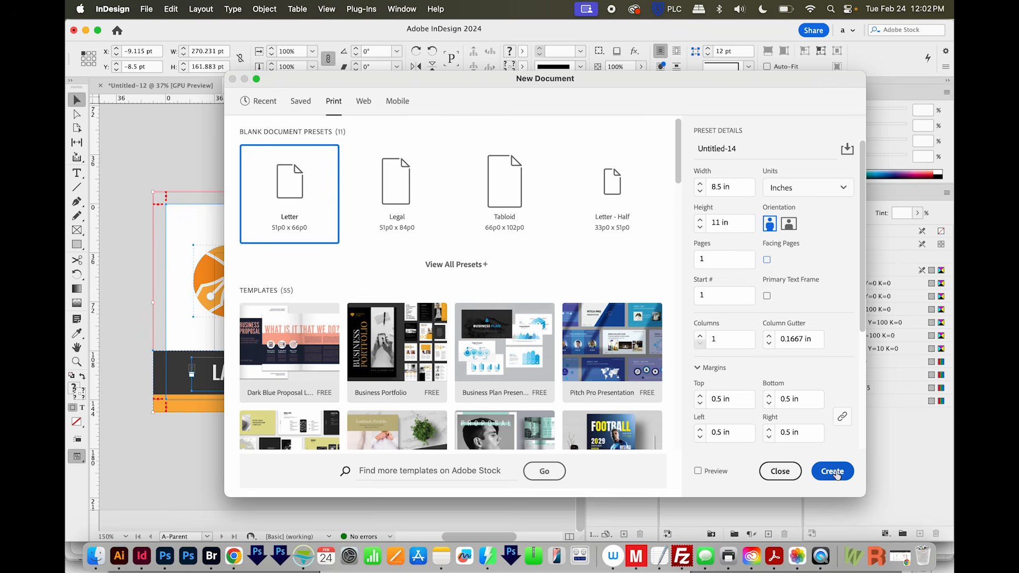
left_click(828, 476)
Paste the card with its crop marks onto the new document's A-Parent page and place it at X 0.5 in, Y 0.5 in
double_click(639, 127)
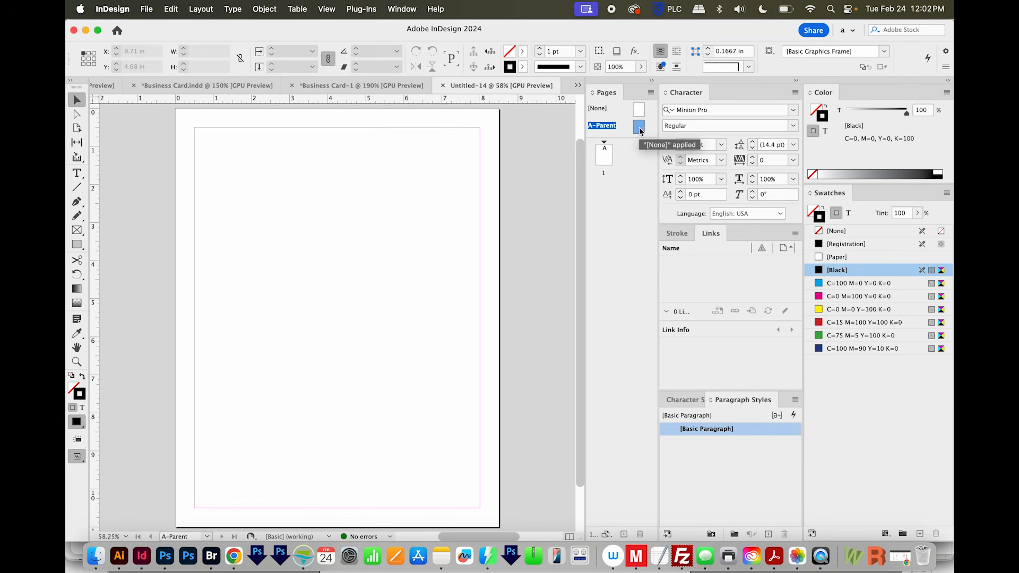
key("super+v")
left_click_drag(330, 346, 276, 206)
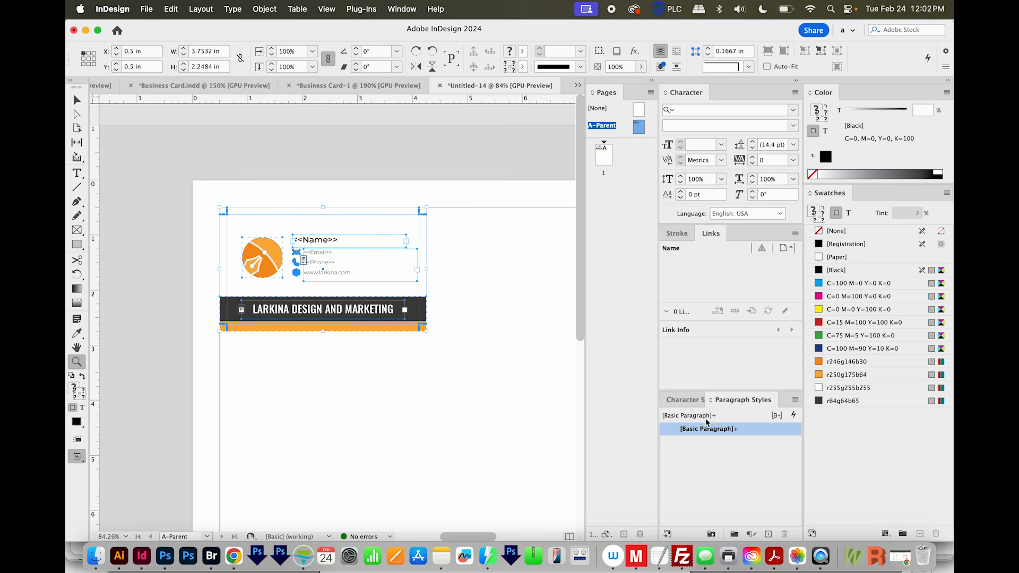
Set "Untitled spreadsheet - Sheet1 (1).csv" as the Data Merge source of the new document
left_click(401, 9)
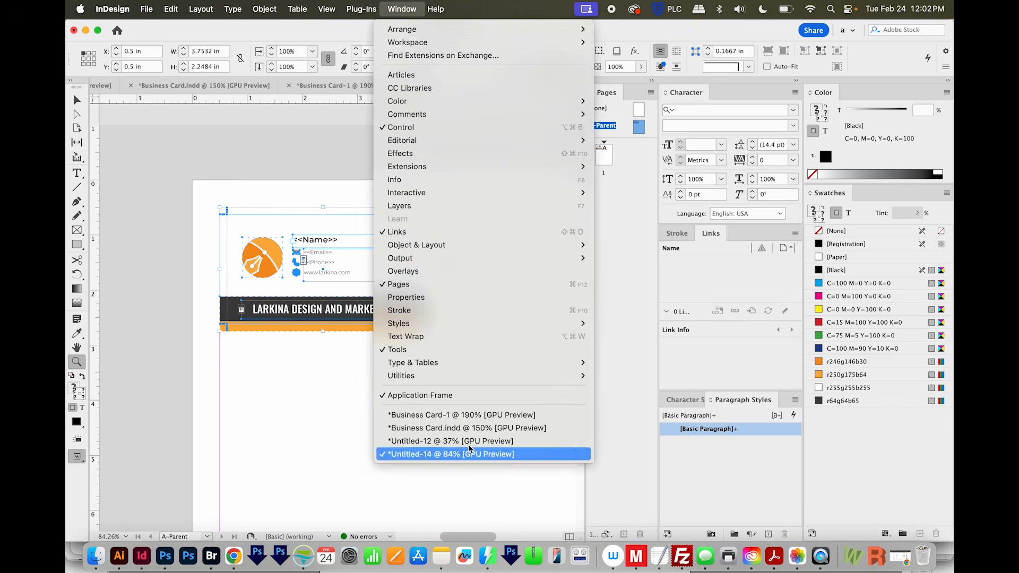
mouse_move(549, 378)
left_click(654, 391)
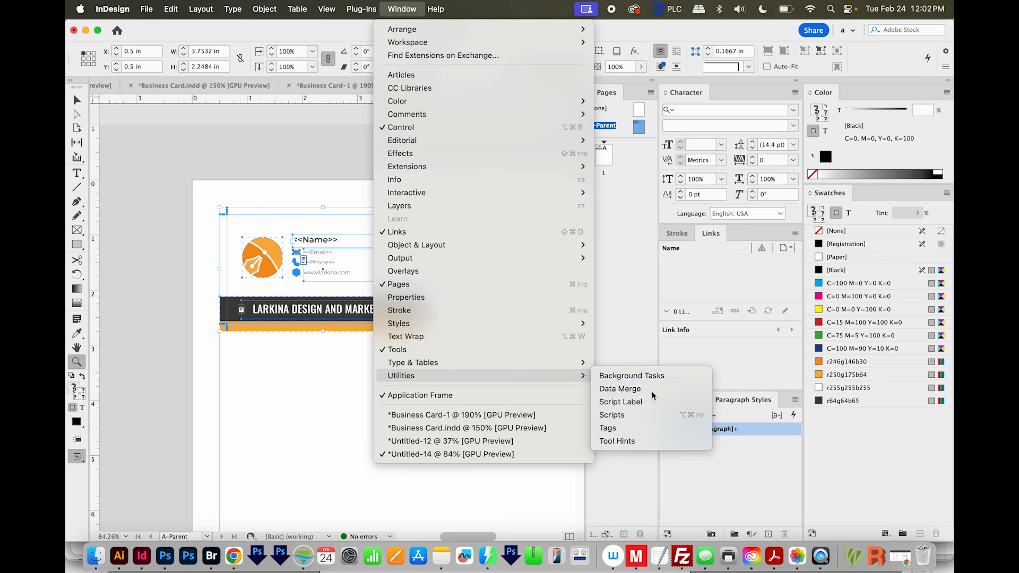
left_click(654, 236)
left_click(653, 237)
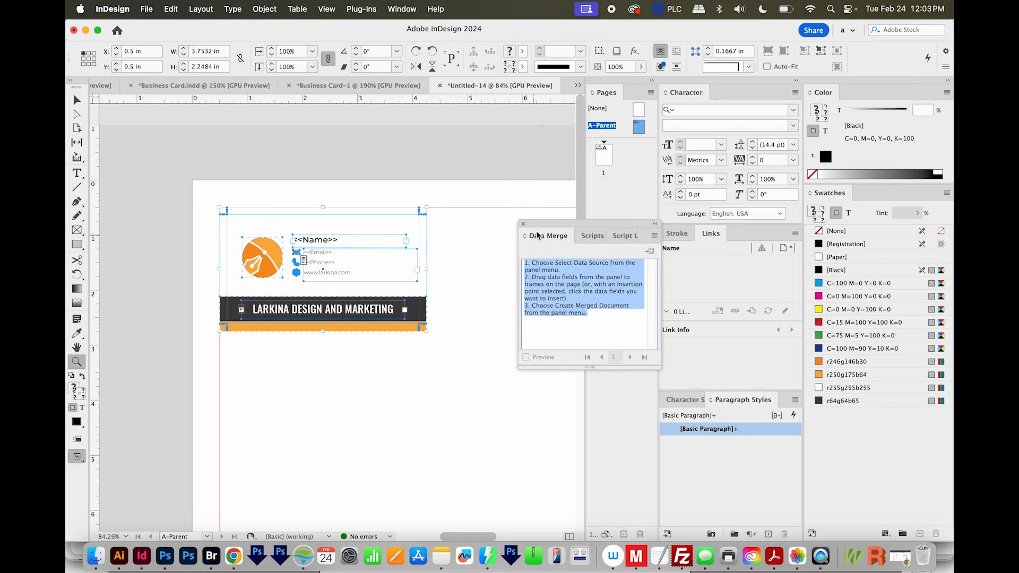
left_click(654, 235)
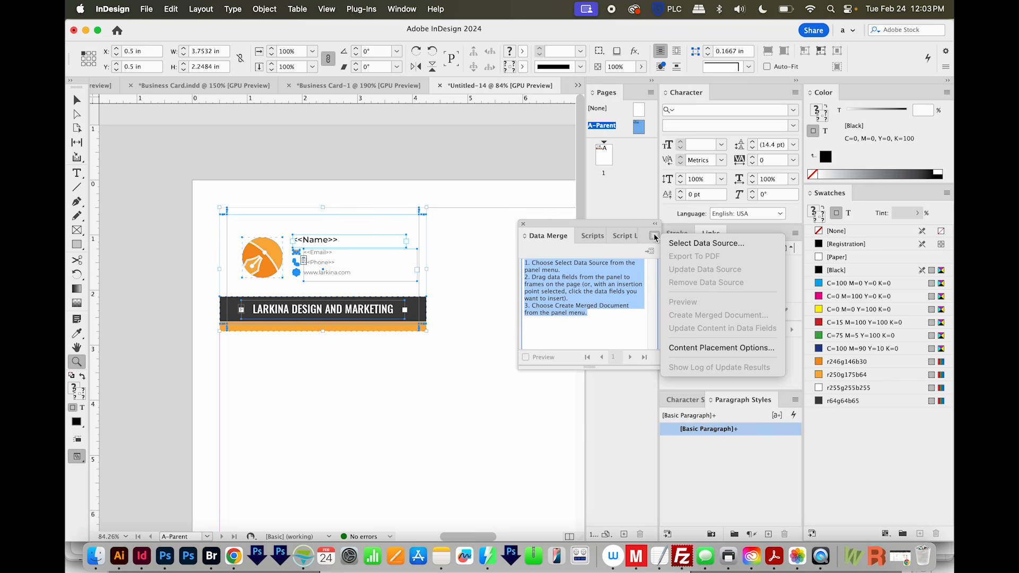
left_click(692, 244)
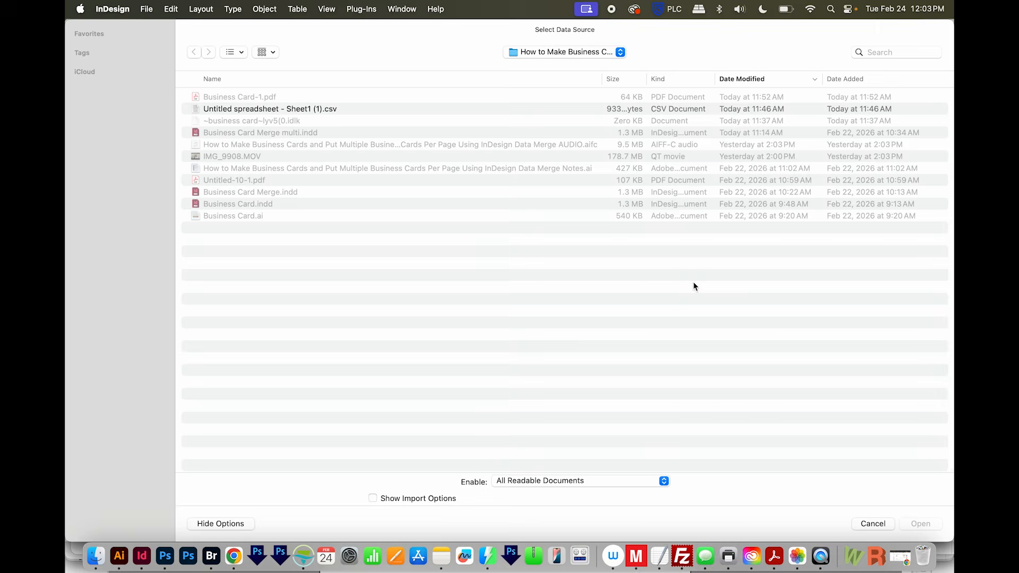
left_click(288, 109)
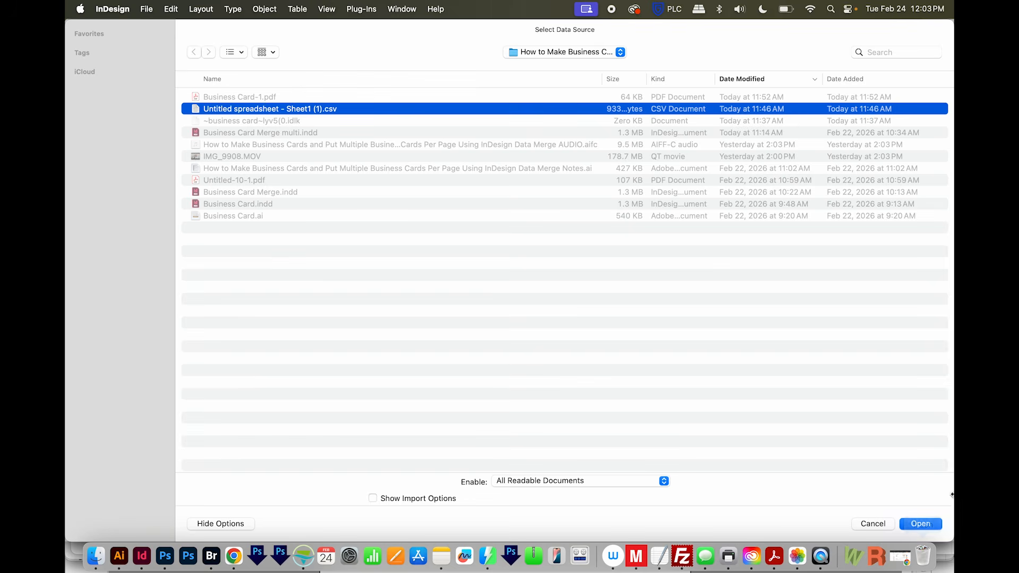
left_click(913, 525)
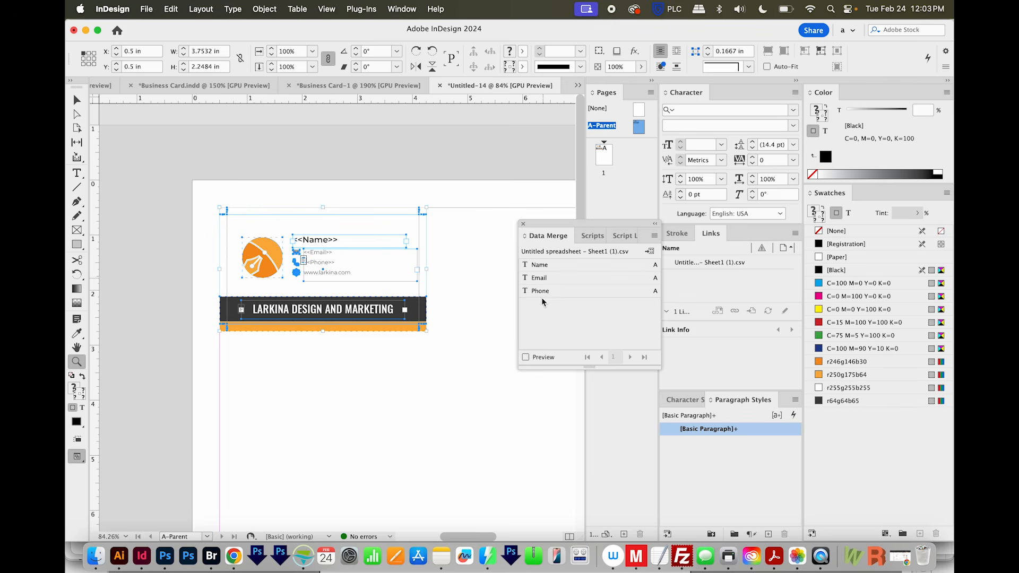
Configure the merged document for all records with Multiple Records per page and preview the multiple record layout
left_click(650, 253)
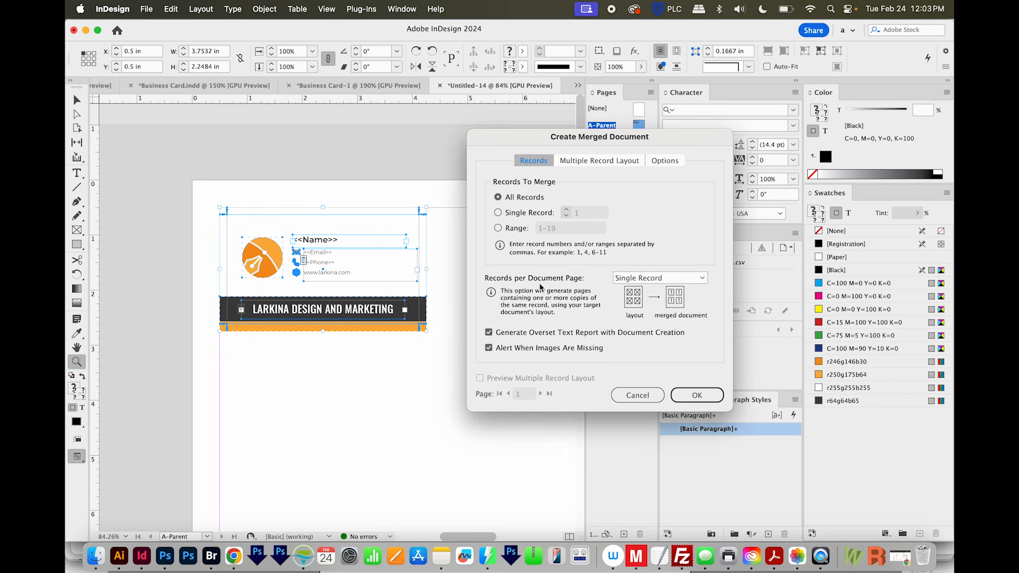
left_click(682, 279)
left_click(664, 290)
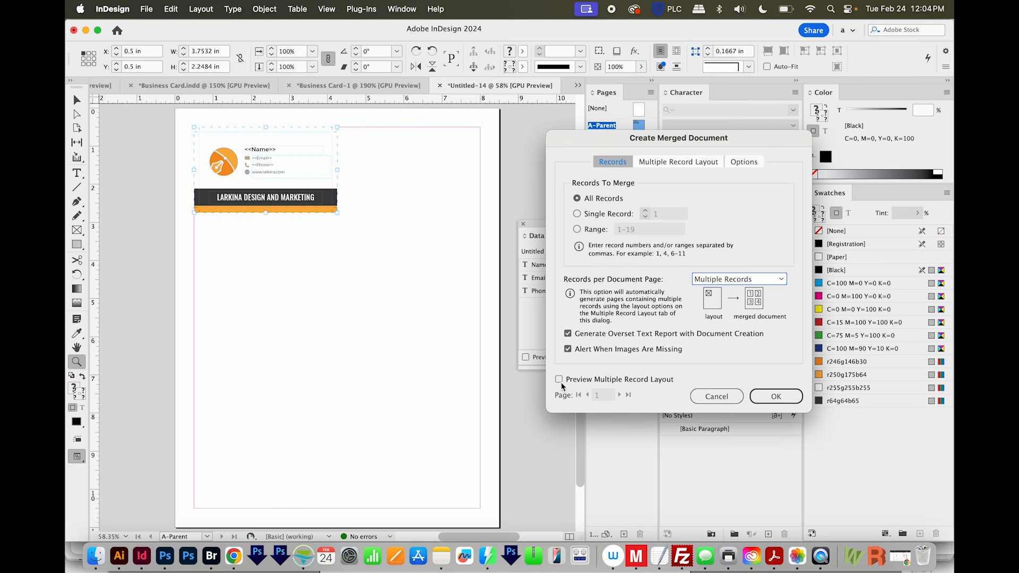
left_click(559, 380)
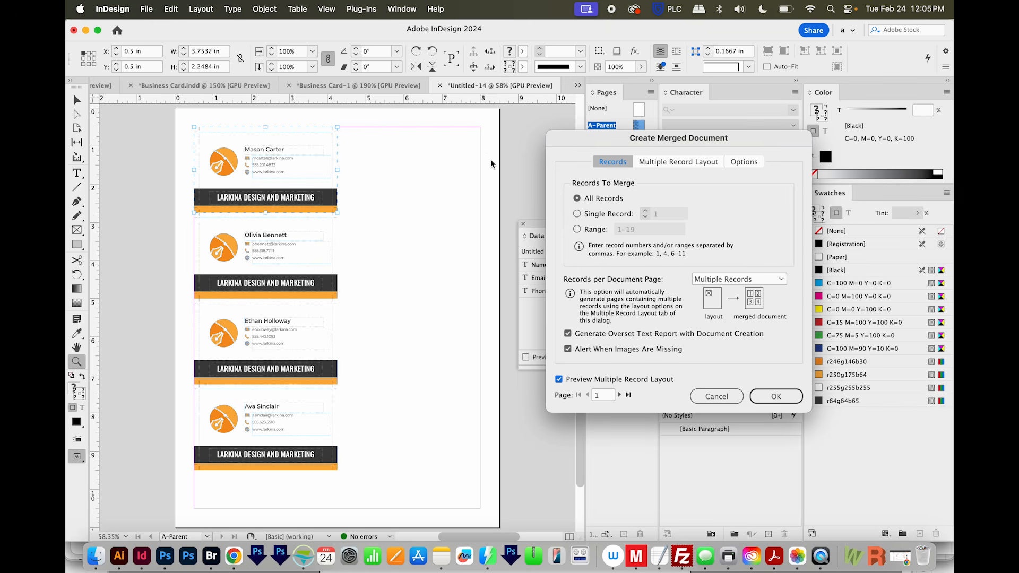
Set the multiple record layout's left margin to 0.4375 in and generate the merged document
left_click(690, 167)
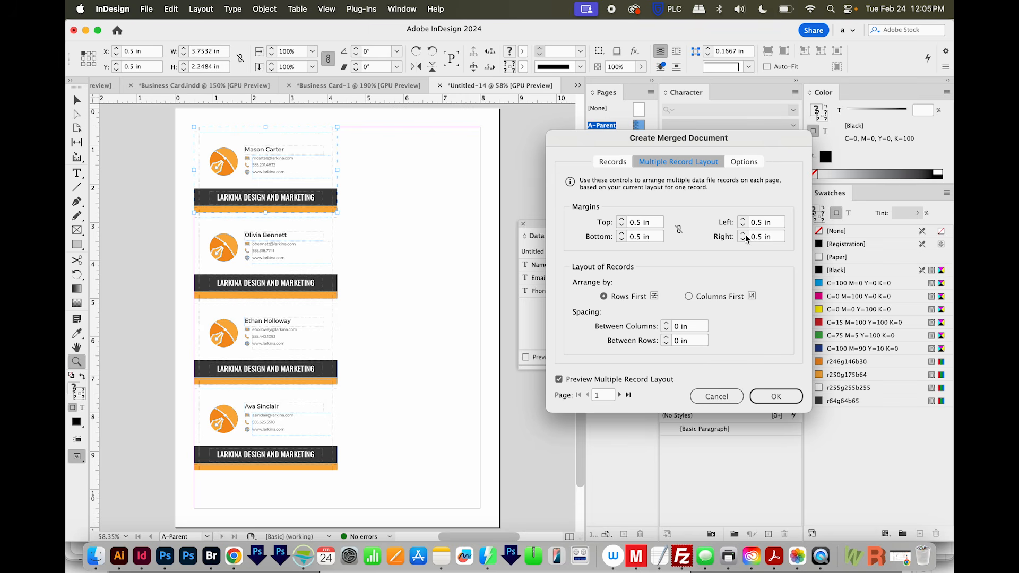
left_click(777, 227)
left_click(743, 225)
triple_click(755, 224)
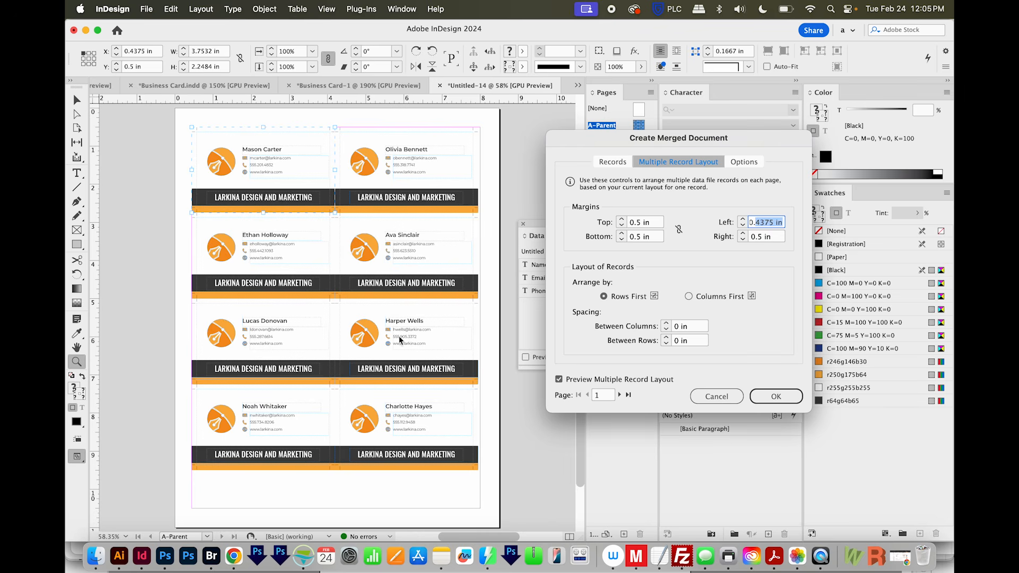
key("Return")
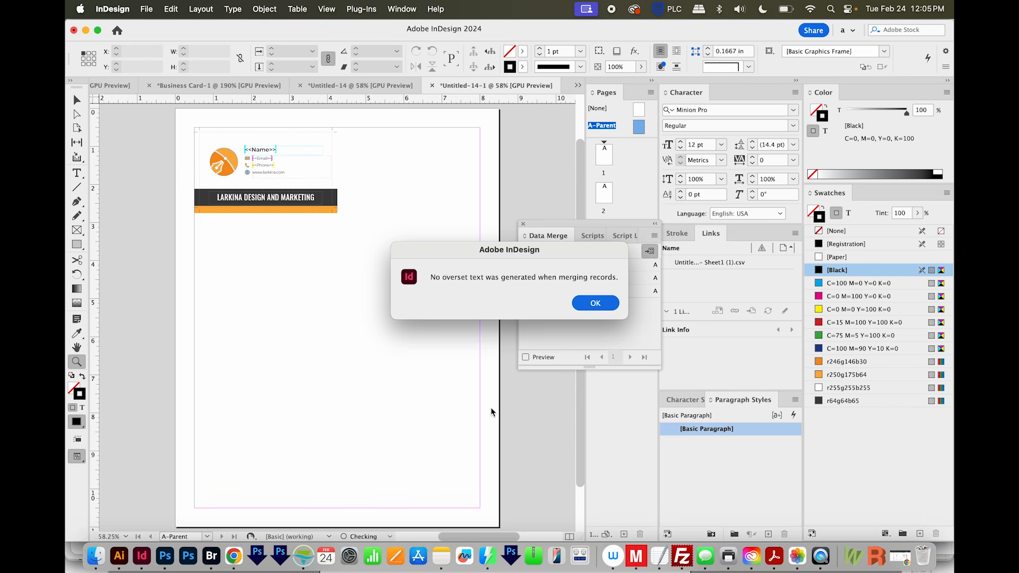
left_click_drag(519, 253, 507, 251)
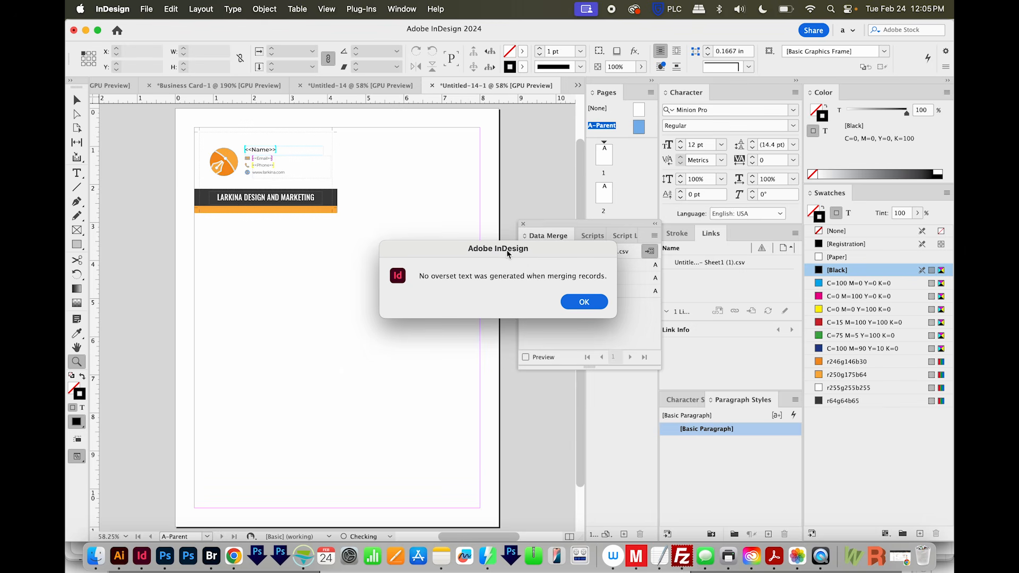
left_click(585, 301)
Inspect the merged cards and their crop marks up close on page 1, then view page 3
double_click(608, 176)
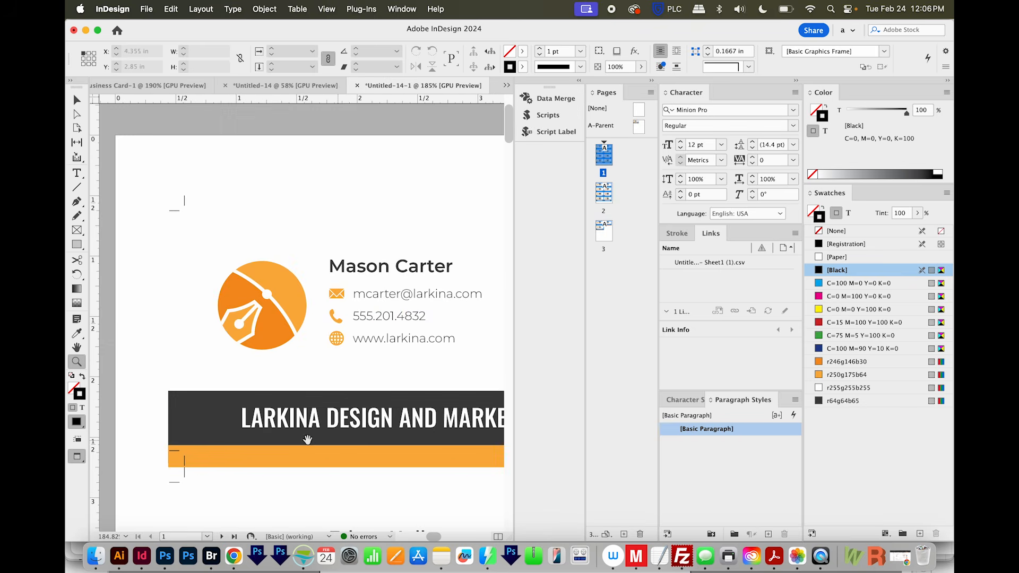
left_click_drag(307, 438, 337, 294)
left_click_drag(260, 420, 242, 251)
left_click_drag(378, 506, 163, 432)
double_click(612, 242)
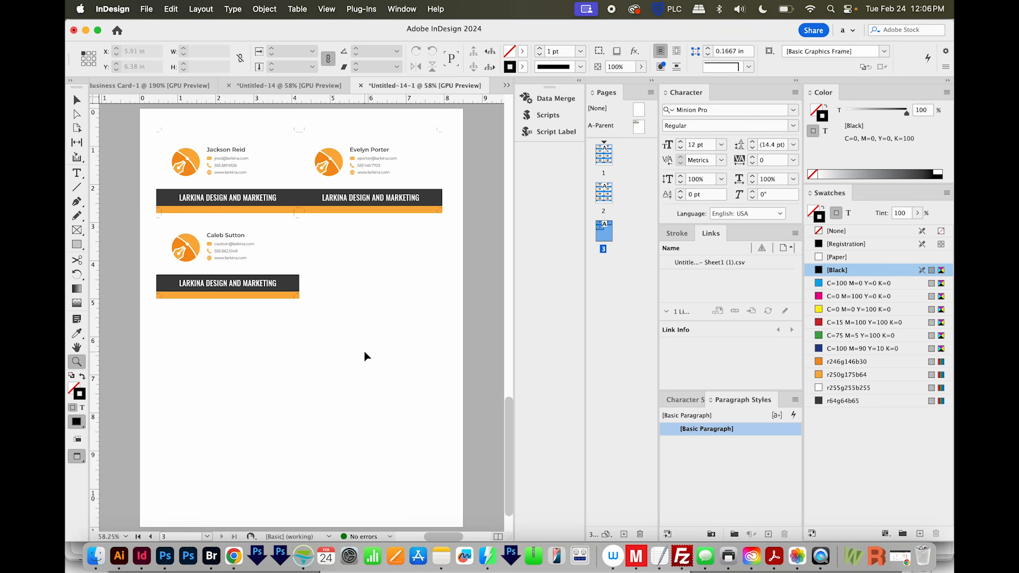
Export the merged document as the print PDF "Business Card Multiple Per page" using the Press Quality preset
key("super+e")
type("Business Card Mu")
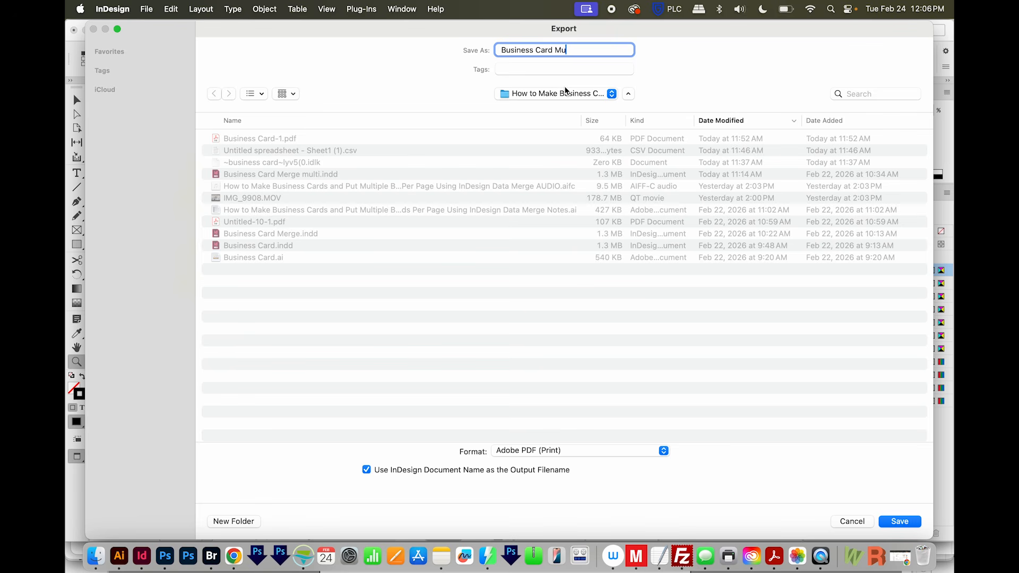
type("tiple Per Page")
key("Return")
left_click(520, 111)
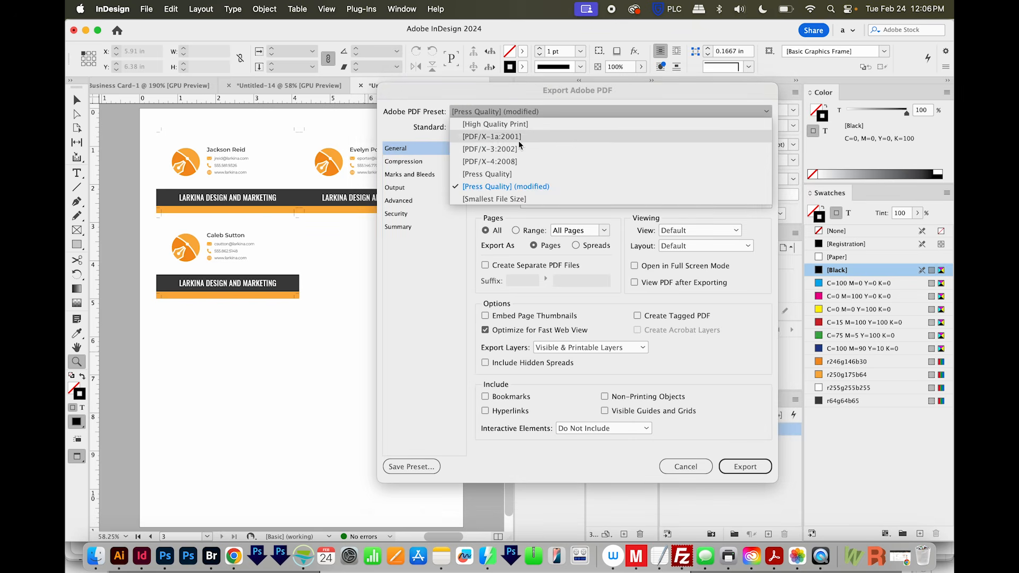
left_click(518, 170)
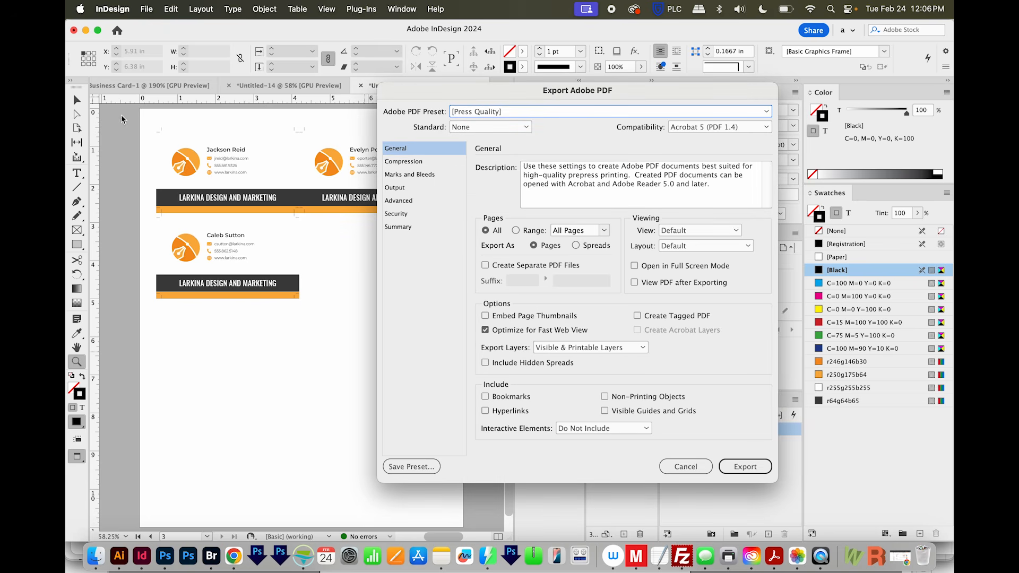
left_click(745, 466)
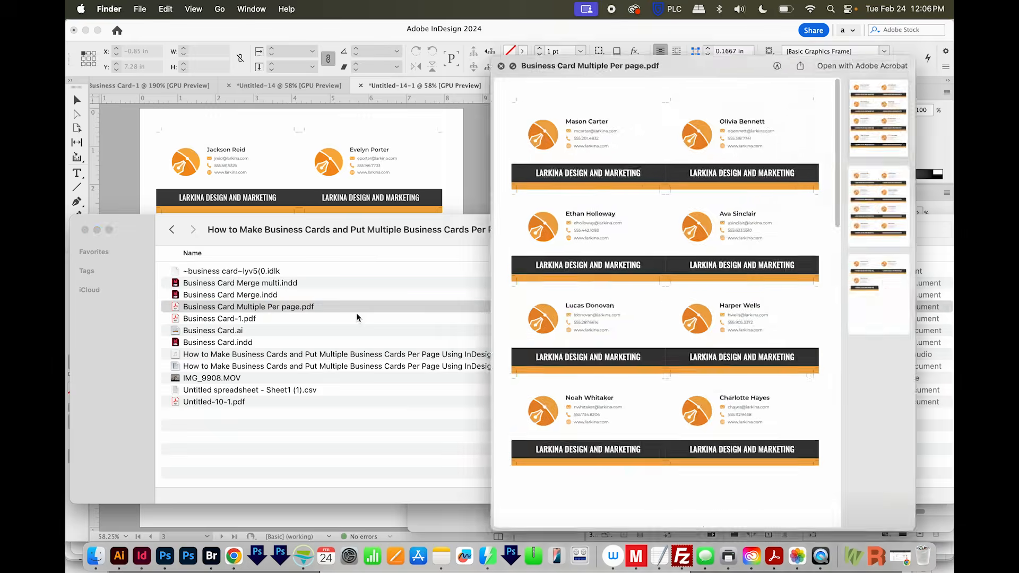
Look through all pages of Business Card Multiple Per page.pdf in the Finder preview
left_click(886, 204)
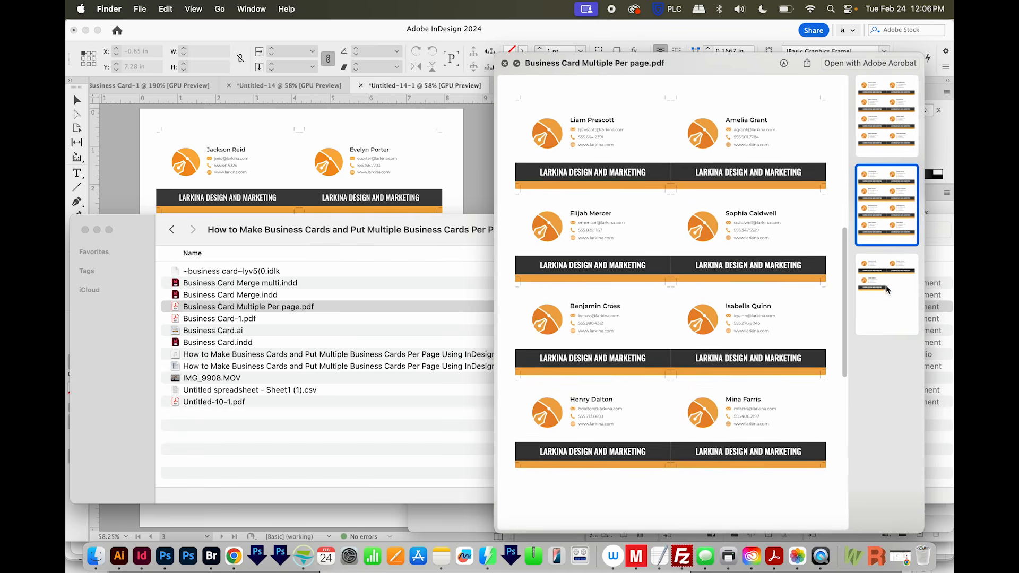
left_click(889, 292)
left_click(880, 123)
left_click(889, 206)
left_click(886, 292)
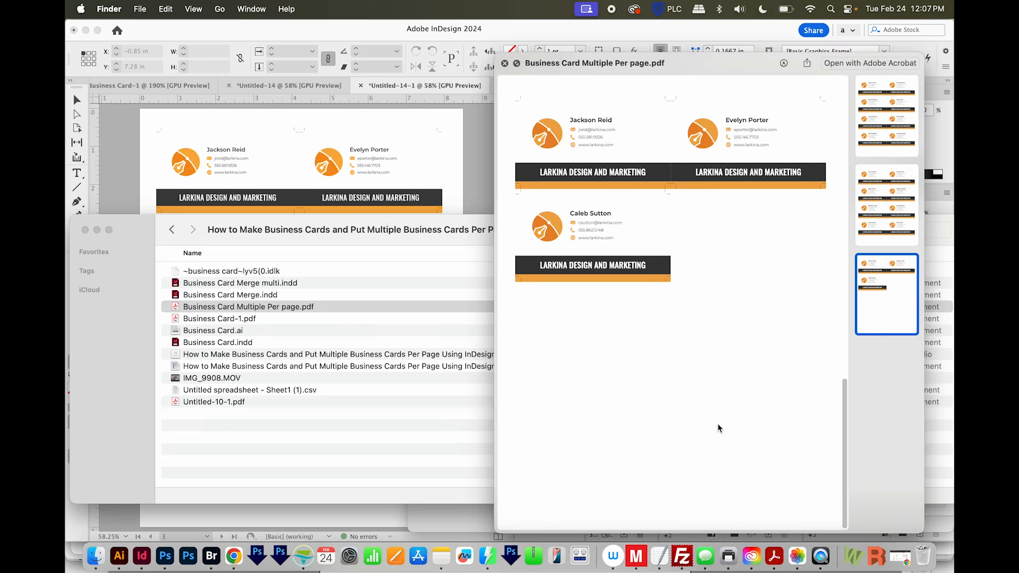